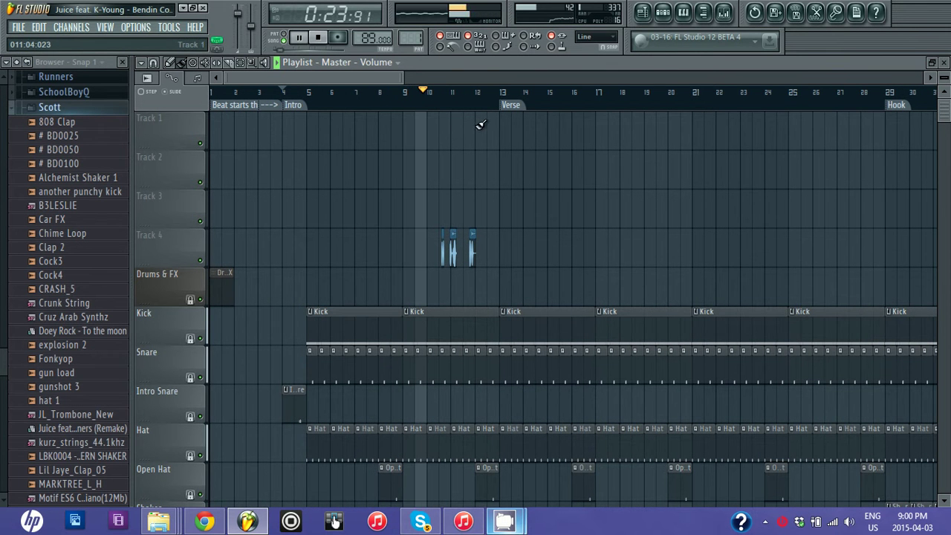
Open the Kick pattern's # BD0050 notes in the piano roll, then display the Shot pattern in the channel rack.
click(932, 62)
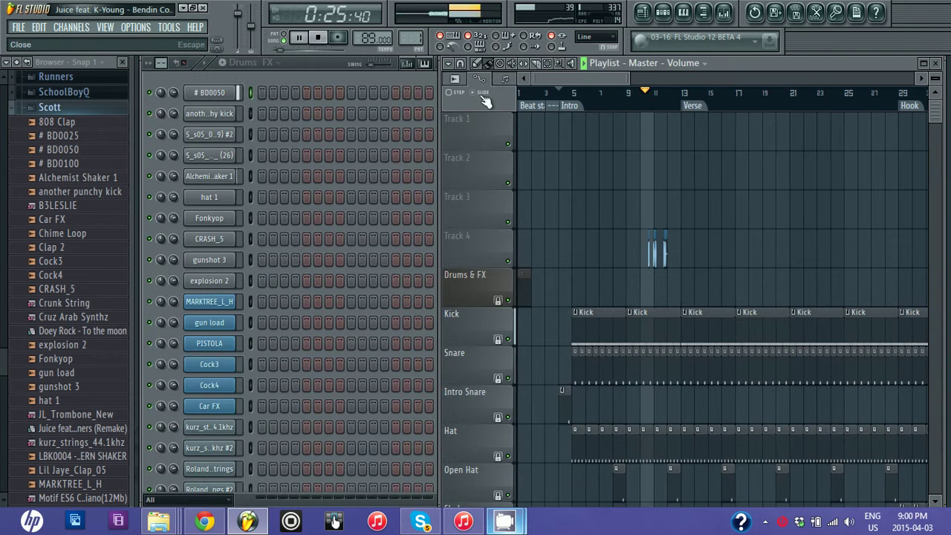
click(276, 64)
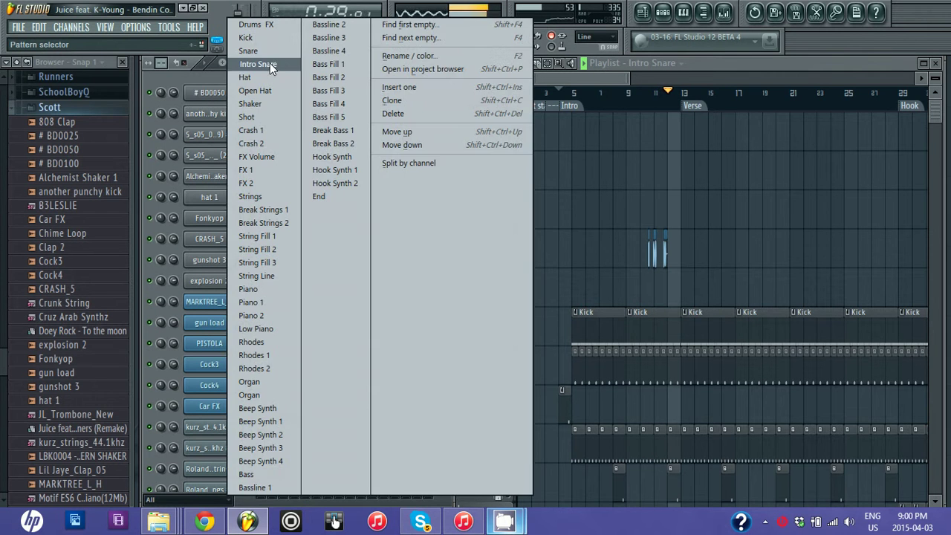
click(247, 37)
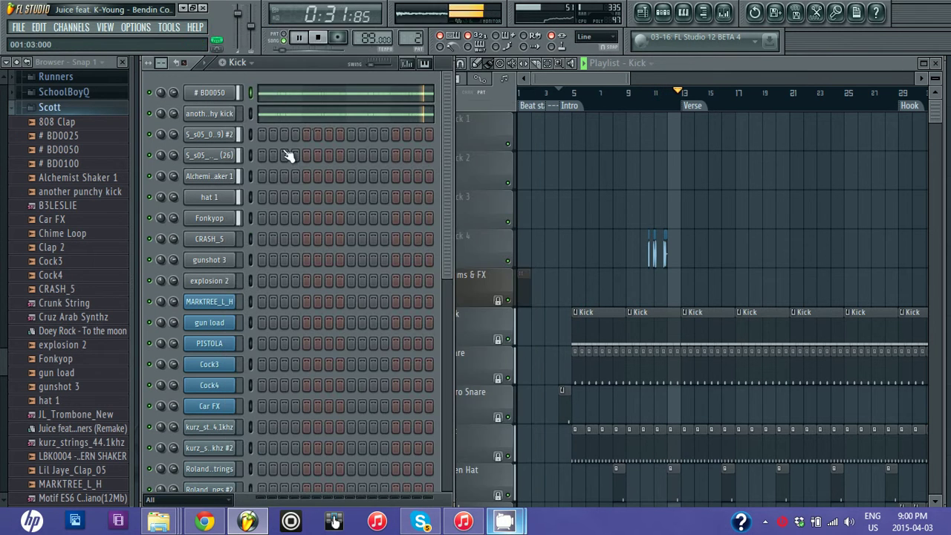
click(307, 102)
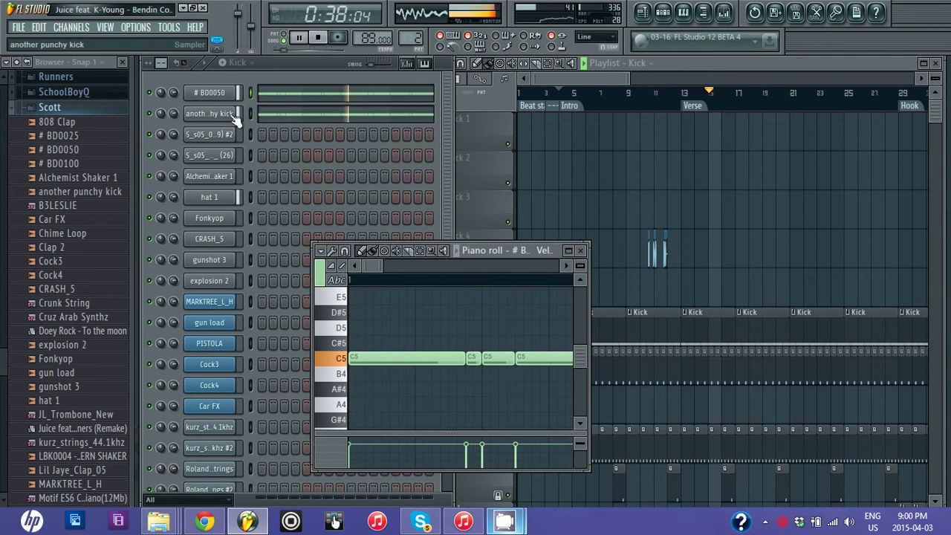
click(246, 64)
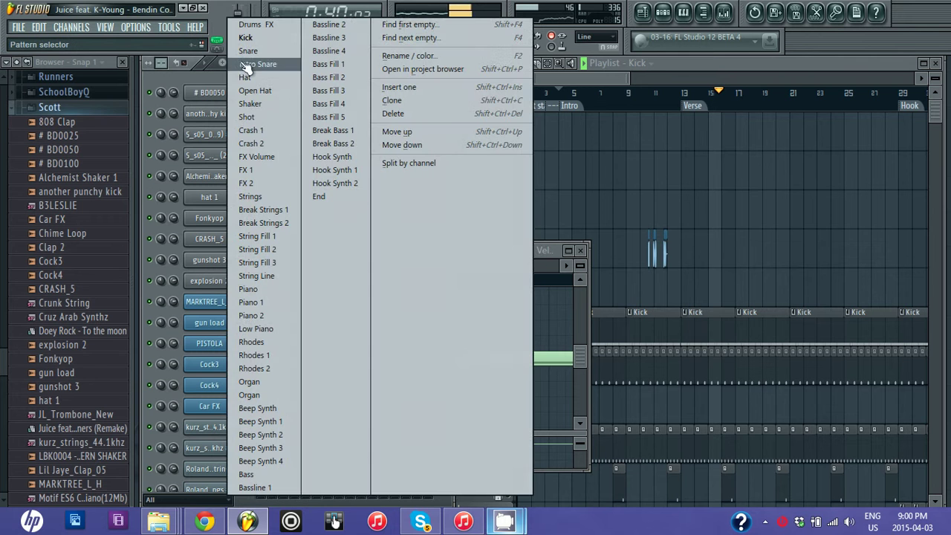
click(266, 119)
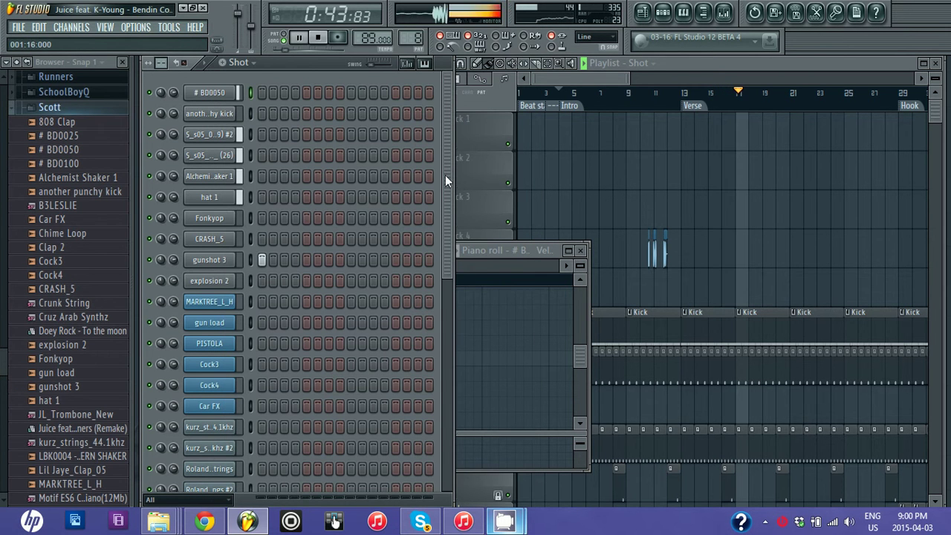
Switch to the Bassline 1 pattern and open its Bass channel notes in the piano roll.
click(245, 68)
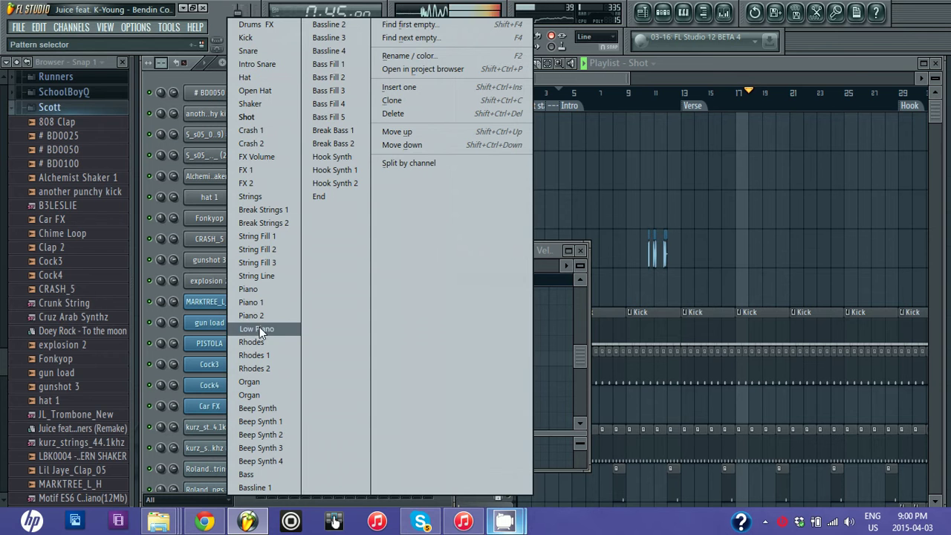
click(249, 485)
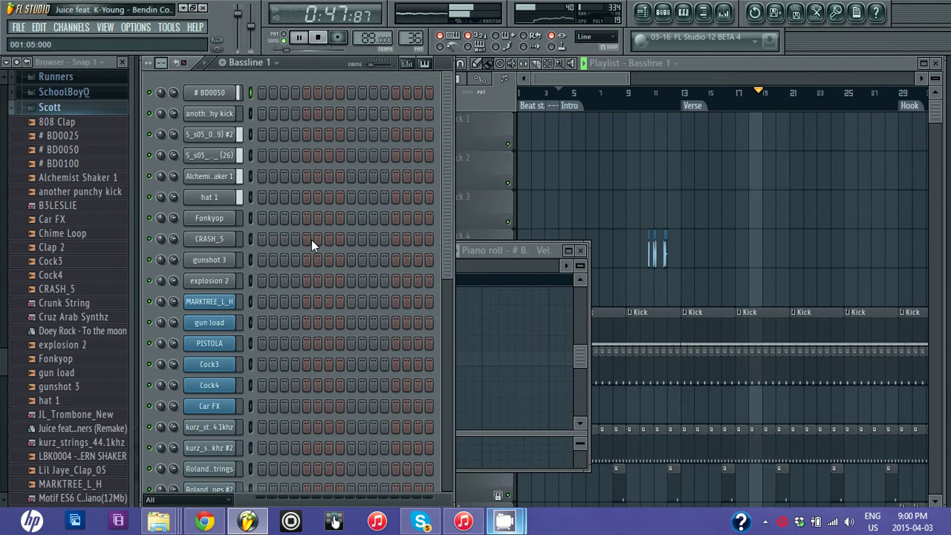
scroll(446, 312, down, 5)
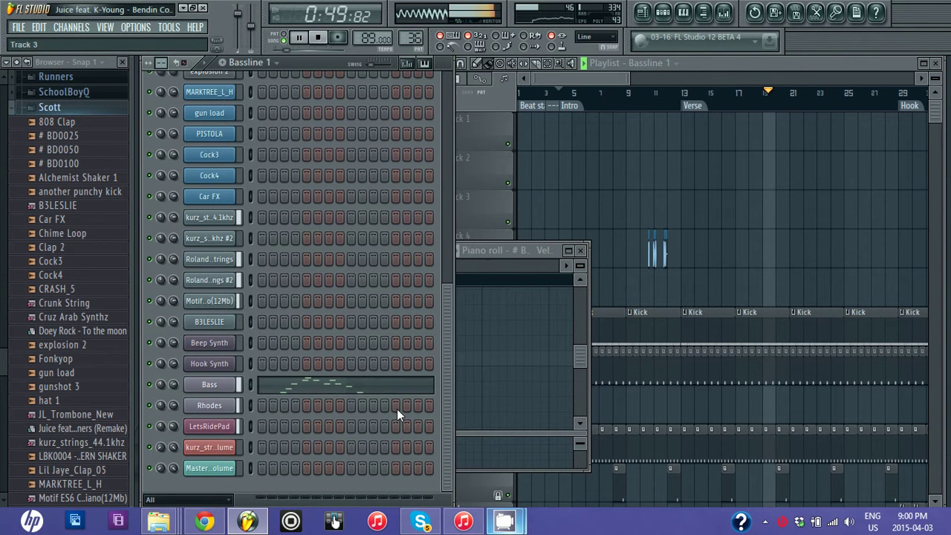
click(366, 386)
mouse_move(407, 265)
mouse_down()
mouse_move(367, 259)
mouse_move(429, 279)
mouse_move(415, 266)
mouse_up()
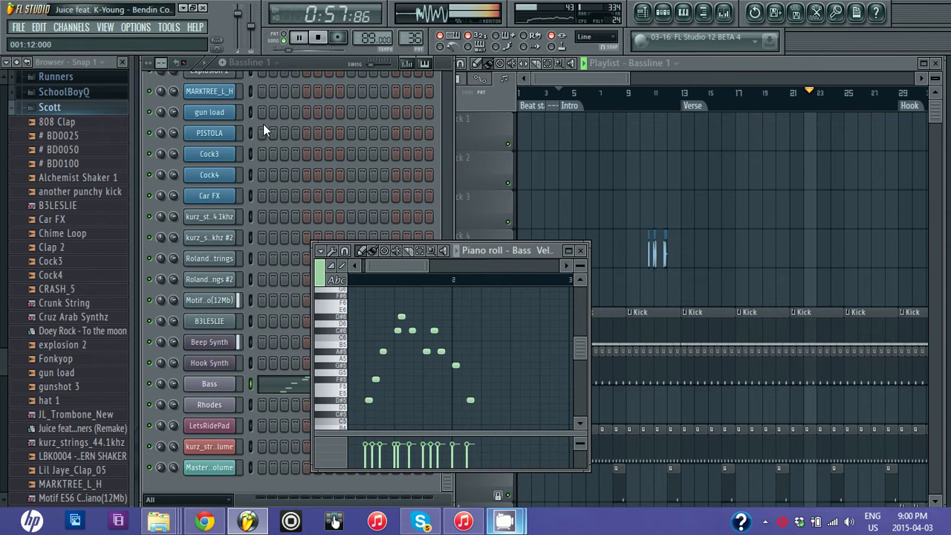
Show the Bassline 2 pattern's Bass notes in the piano roll and bring the Bass channel's Sytrus synth fully into view.
click(258, 63)
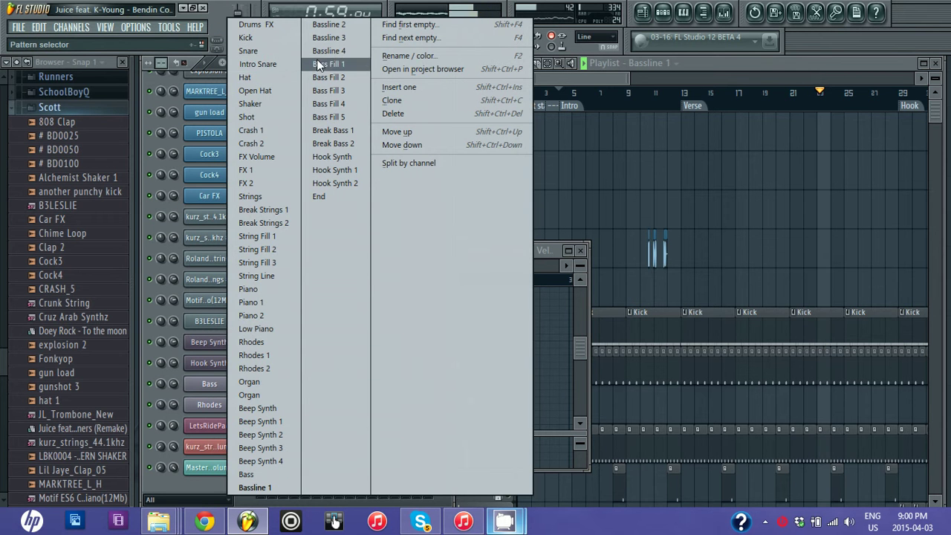
click(325, 28)
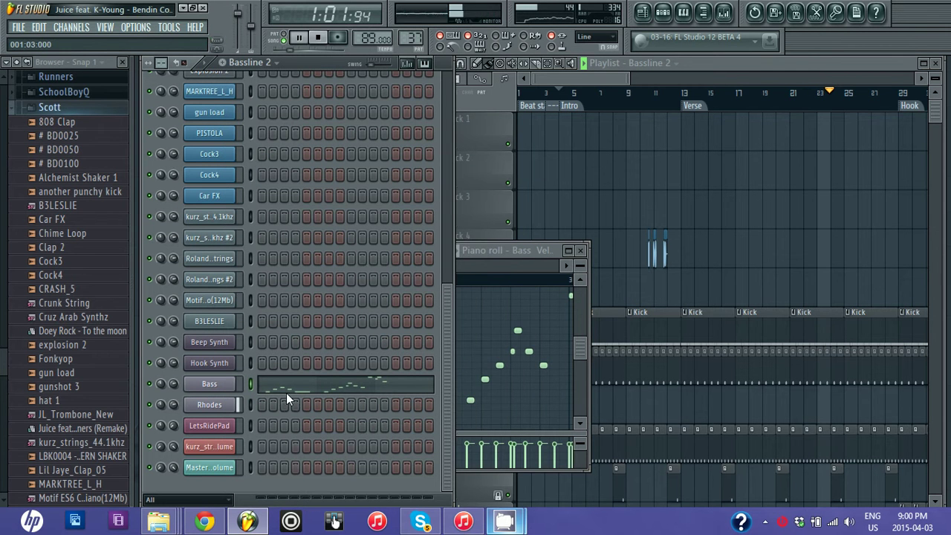
click(326, 385)
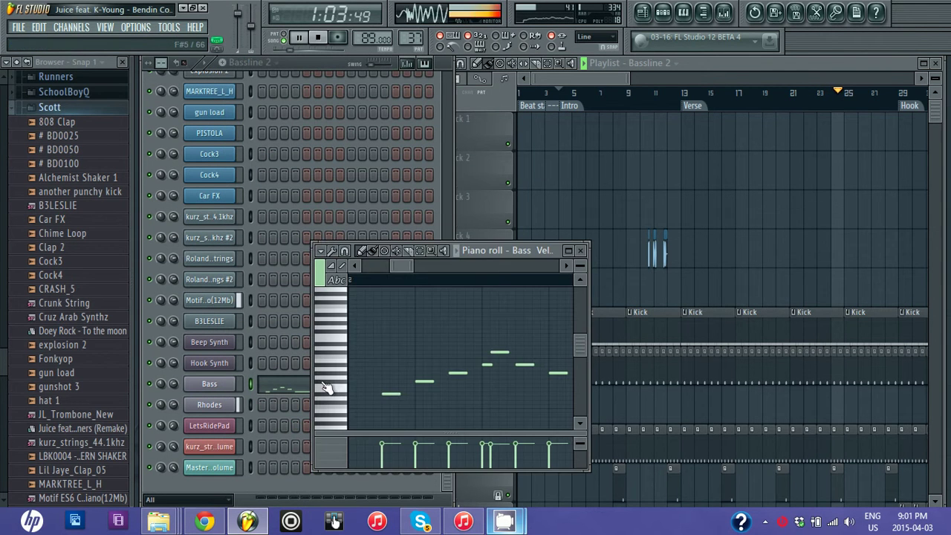
click(211, 383)
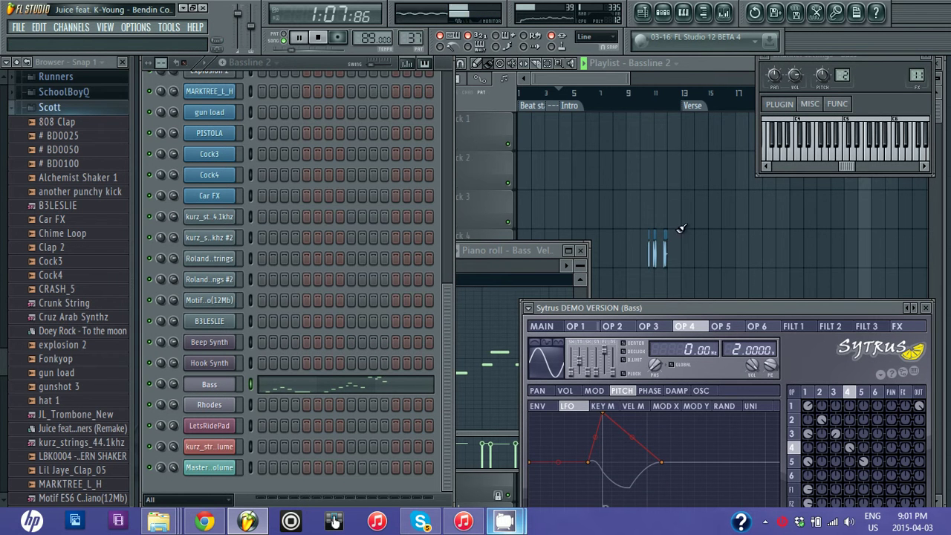
drag(676, 306, 635, 151)
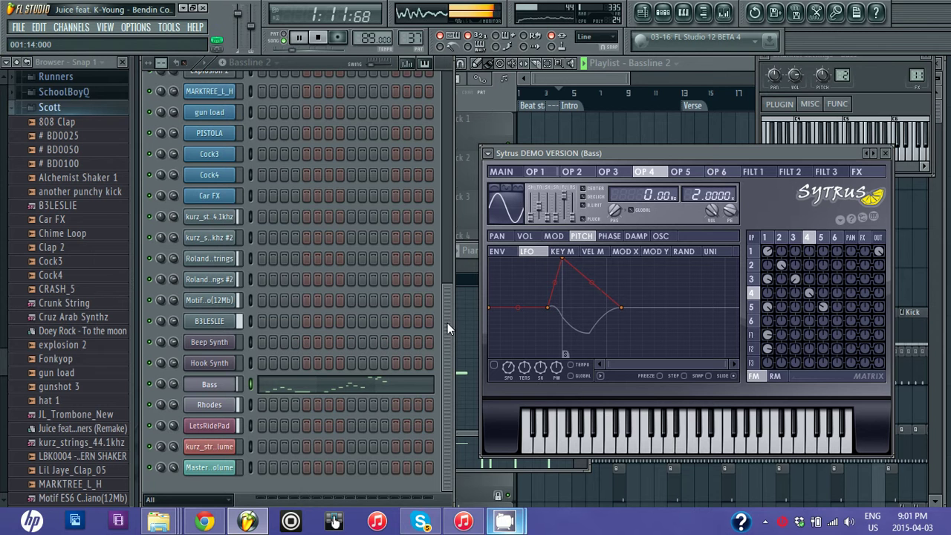
Show the full Bass note sequence of the Bassline 3 pattern in the piano roll.
click(261, 66)
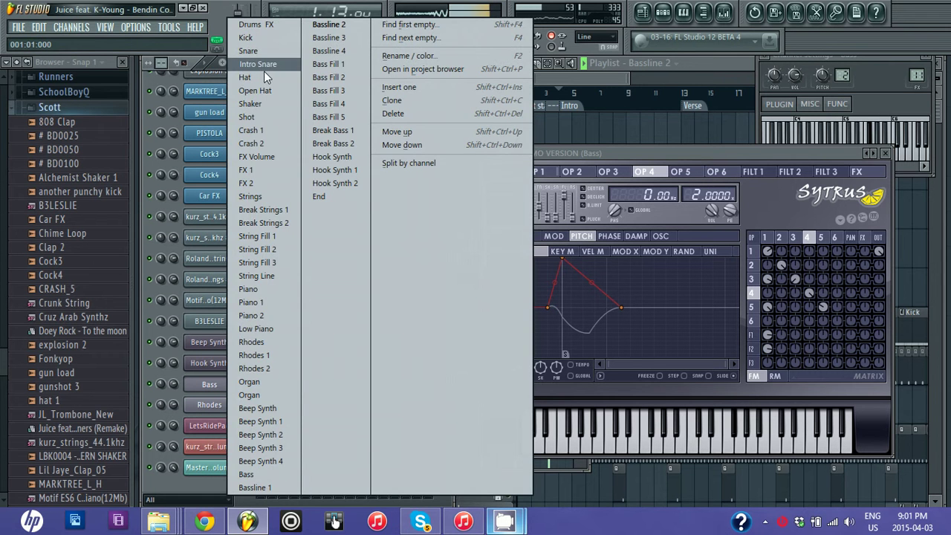
click(345, 40)
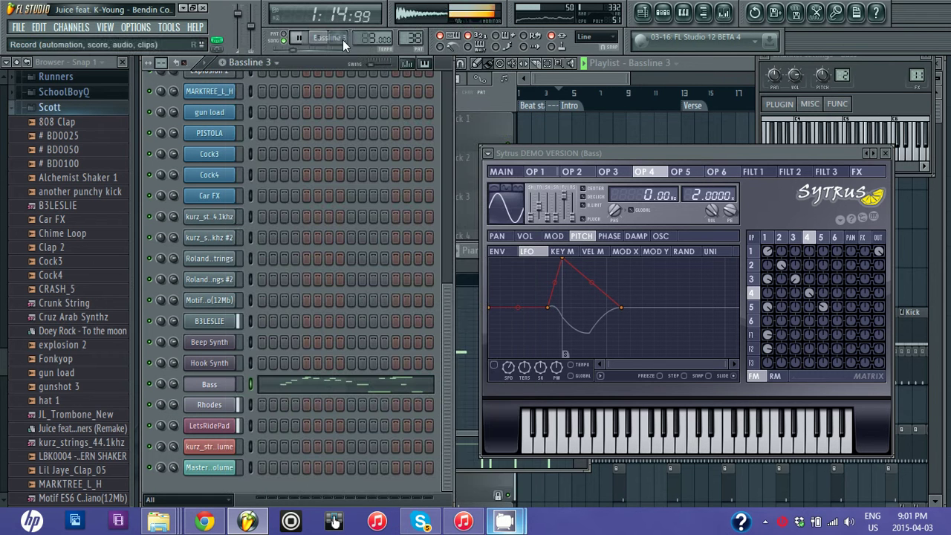
click(339, 389)
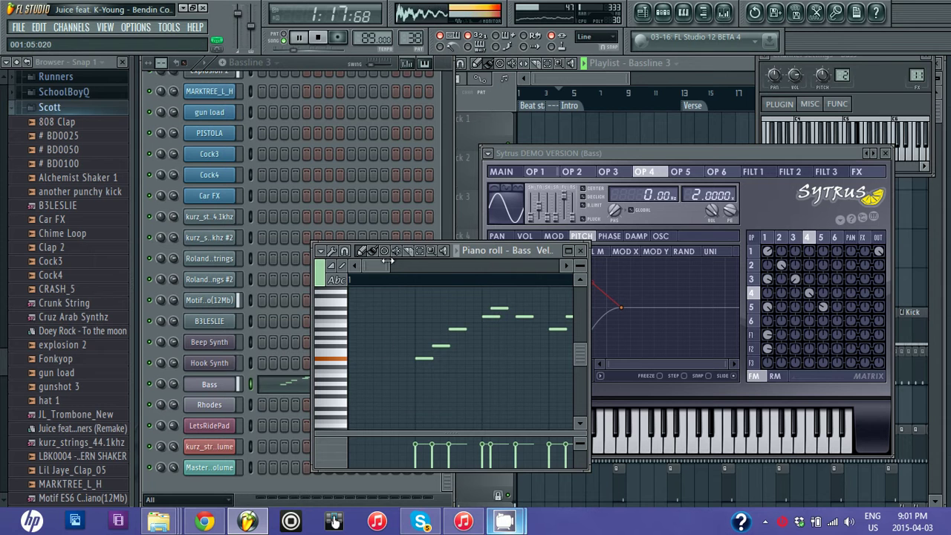
drag(387, 261, 601, 287)
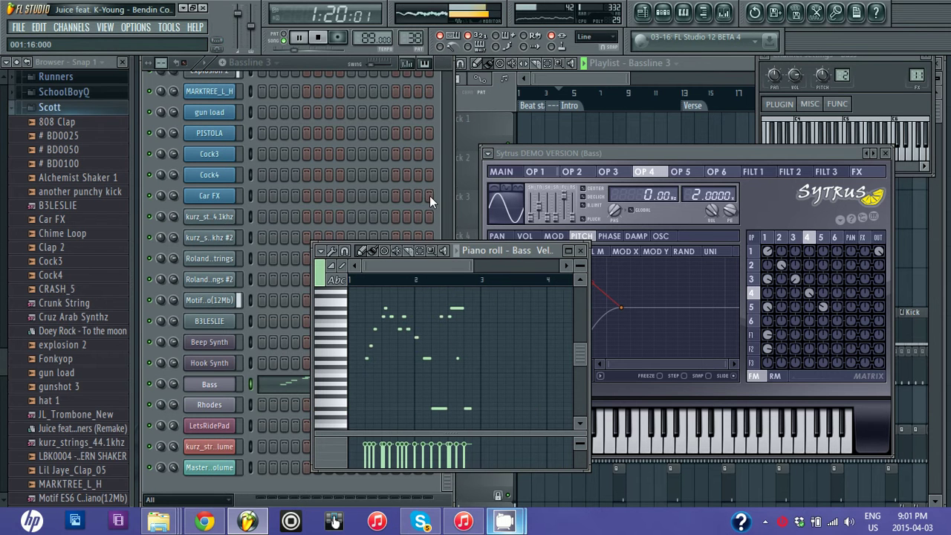
Switch to the Bassline 4 pattern to view its Bass notes in the channel rack.
click(305, 63)
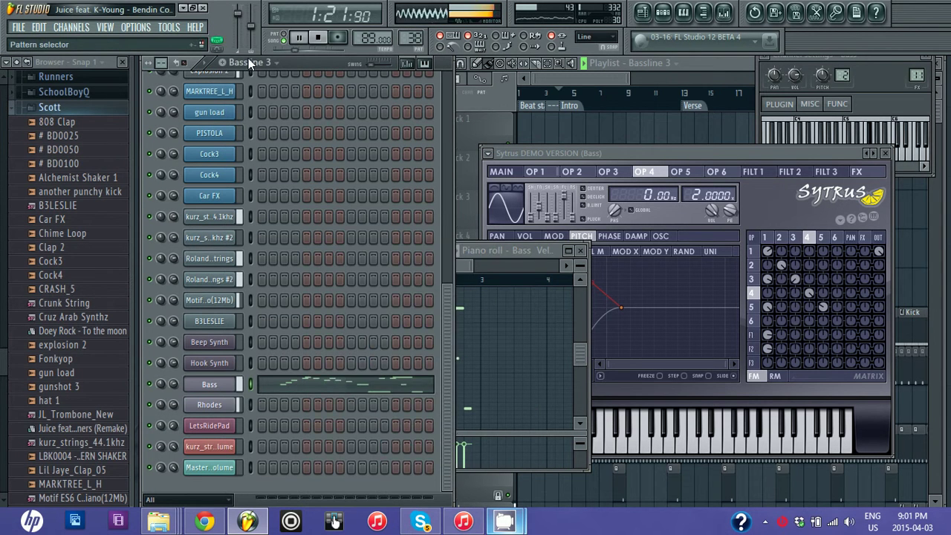
click(250, 61)
click(334, 50)
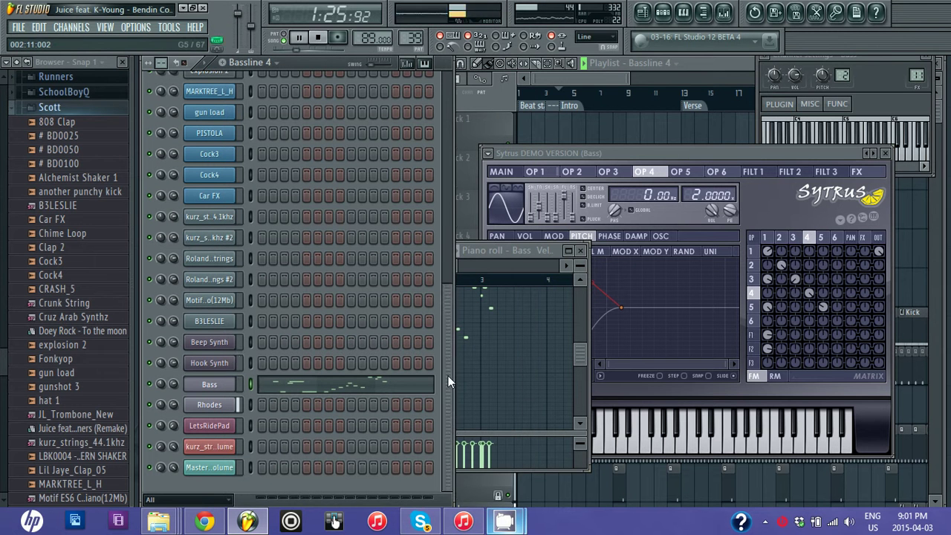
Lower the Bass mixer track's volume slightly and raise its low EQ band.
click(724, 12)
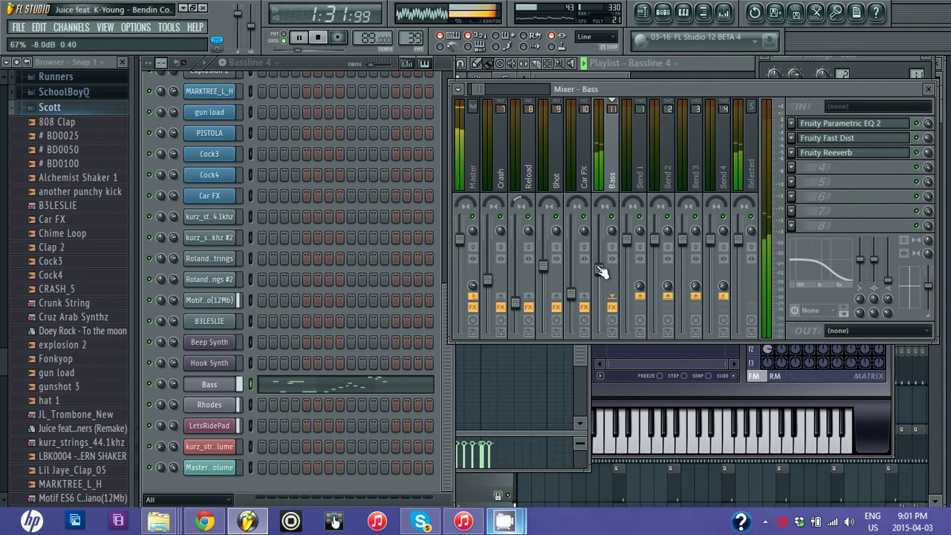
drag(600, 271, 602, 274)
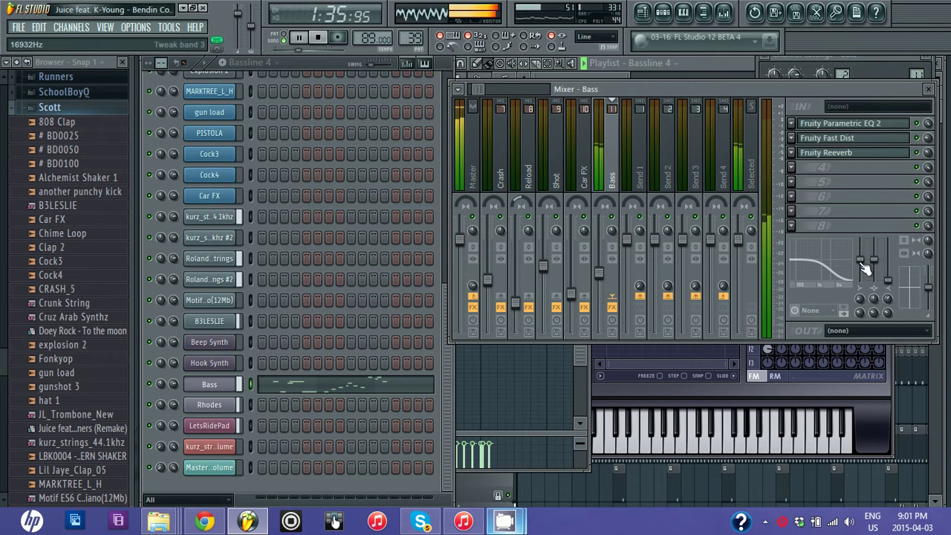
drag(860, 260, 863, 246)
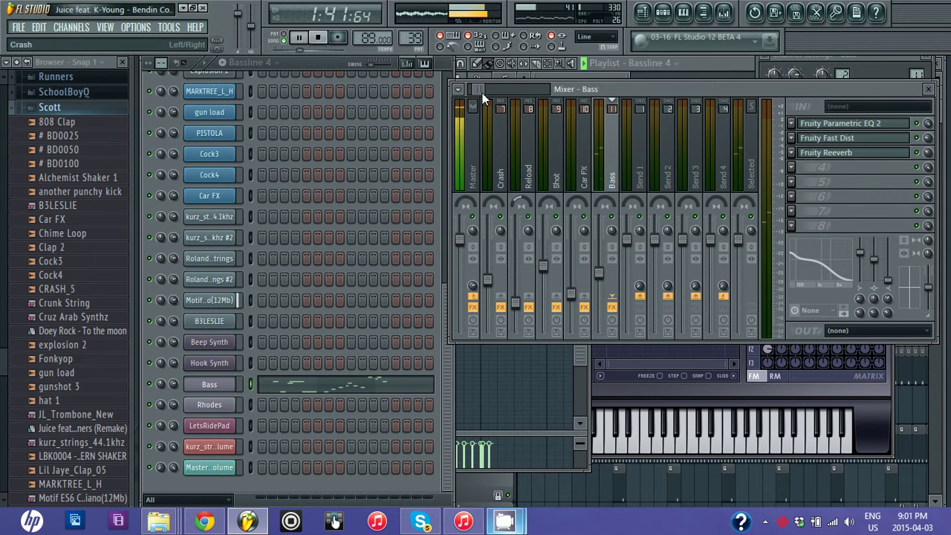
Rebalance the drums in the mixer by lowering the Kick track's volume and slightly reducing the Snare track's volume.
drag(482, 93, 452, 95)
click(502, 172)
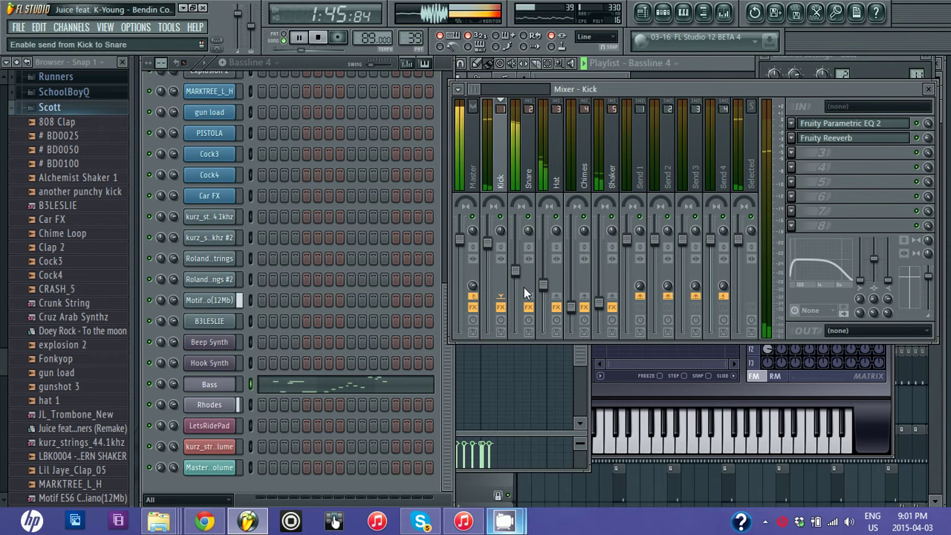
drag(491, 268, 520, 299)
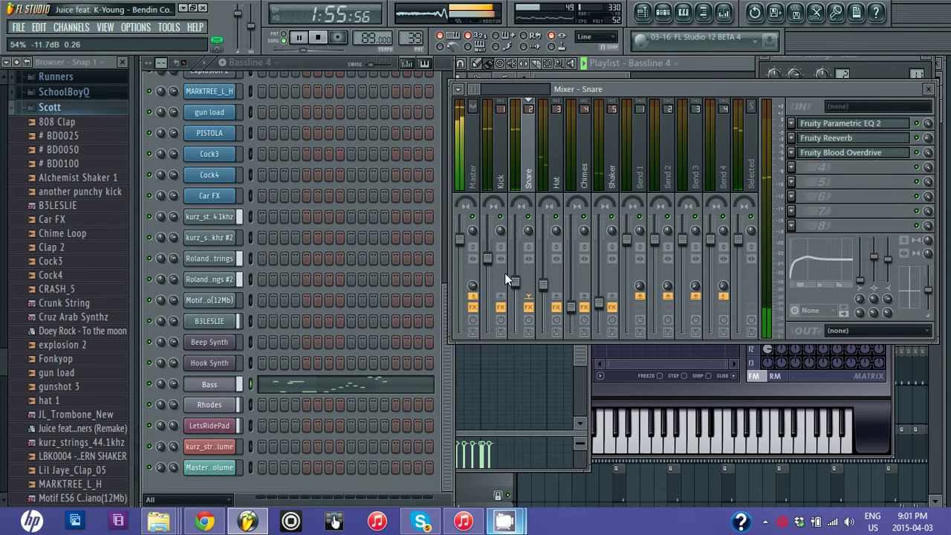
drag(515, 282, 518, 273)
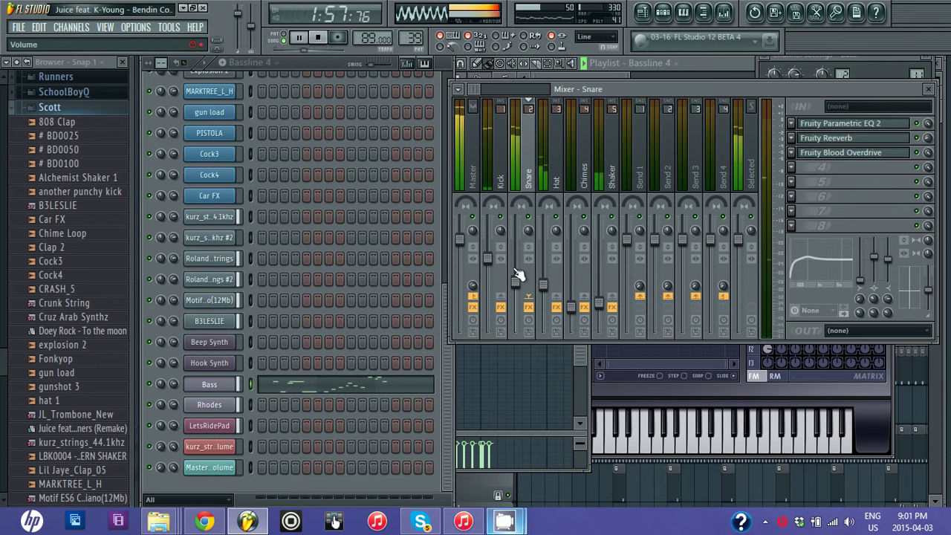
click(490, 260)
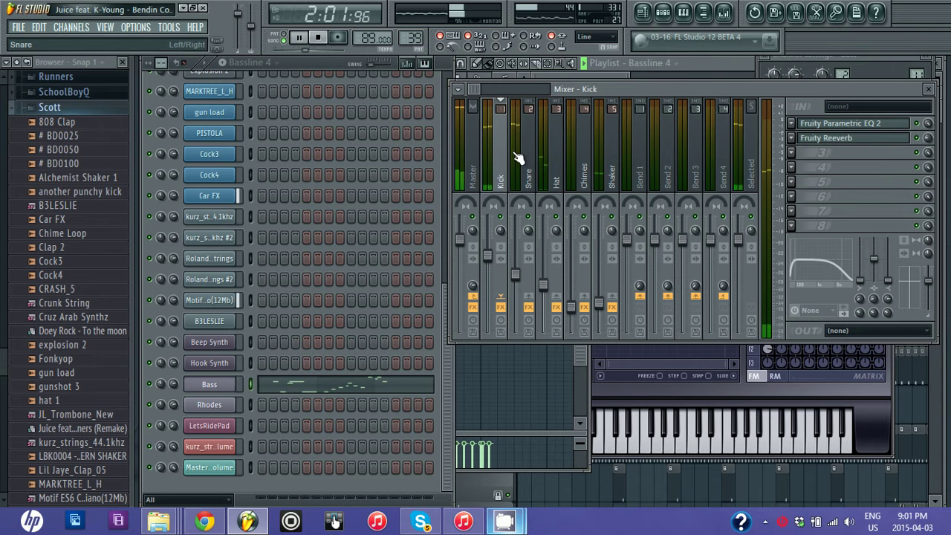
Lower the Hook Synth mixer track's volume slightly and raise the Rhodes track's volume a little.
drag(471, 88, 482, 92)
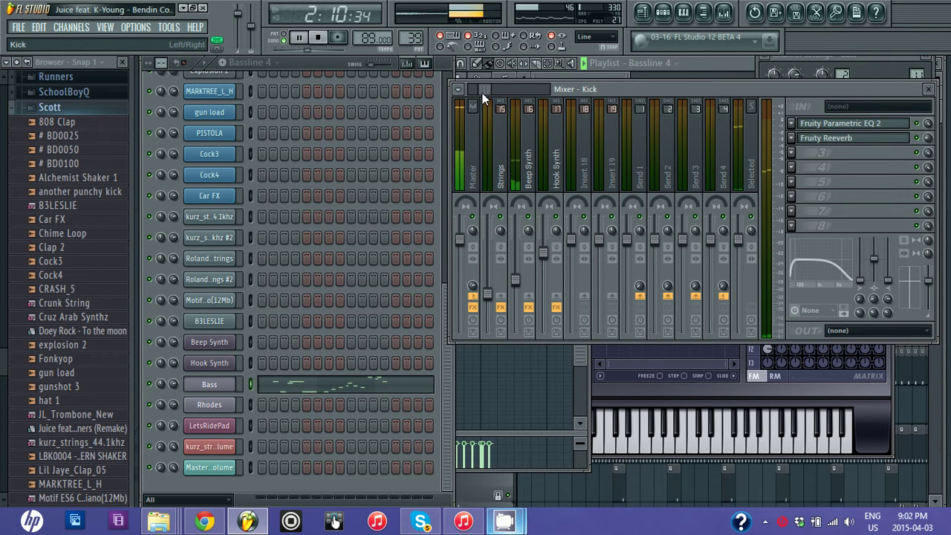
click(551, 265)
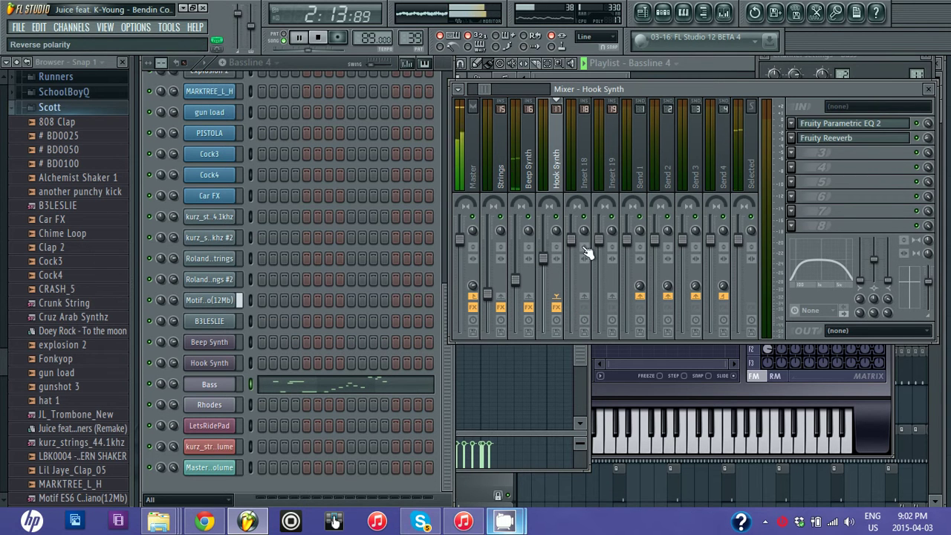
drag(480, 88, 483, 91)
scroll(480, 87, up, 2)
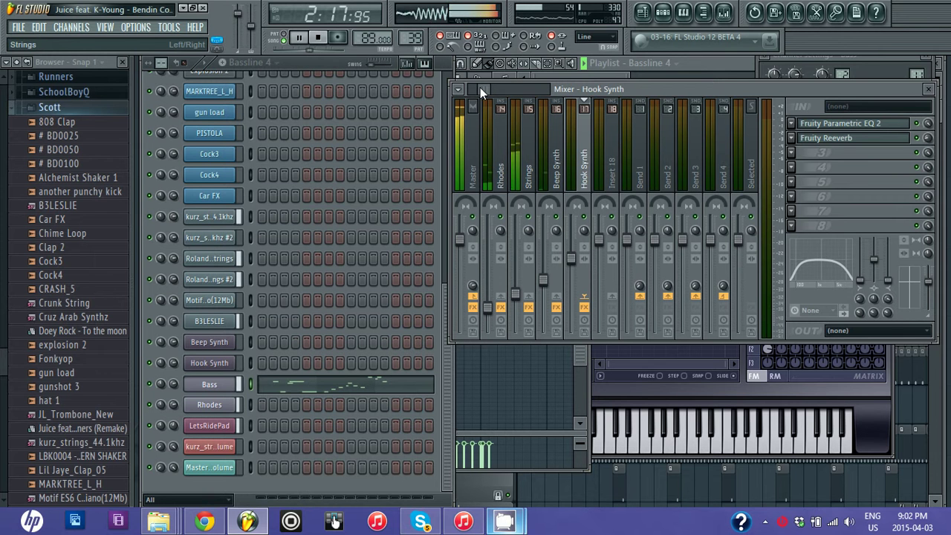
click(488, 306)
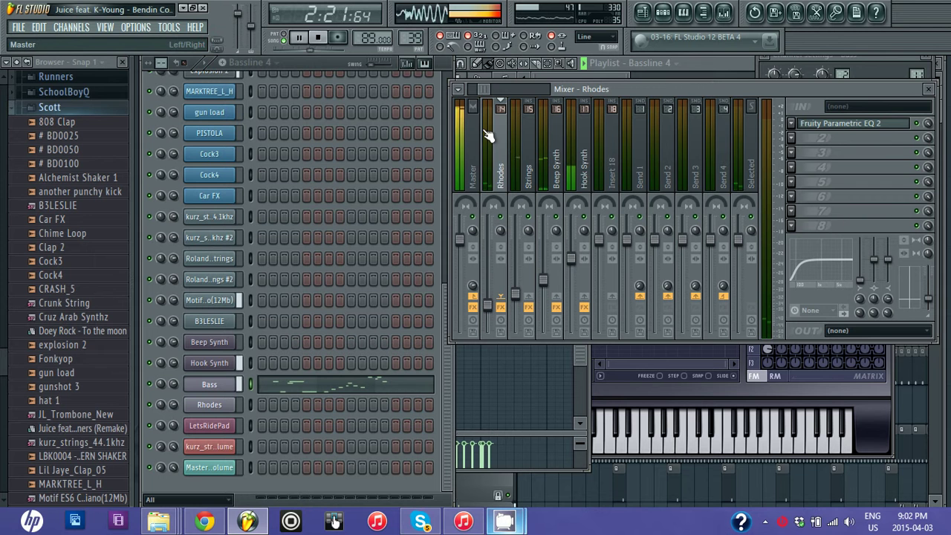
scroll(481, 89, up, 13)
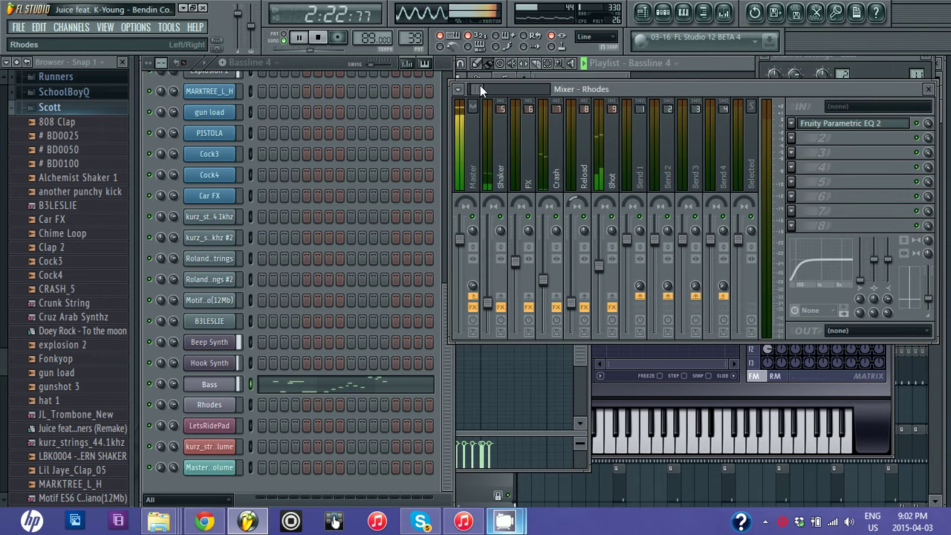
Switch the channel rack to the Rhodes 2 pattern.
click(276, 65)
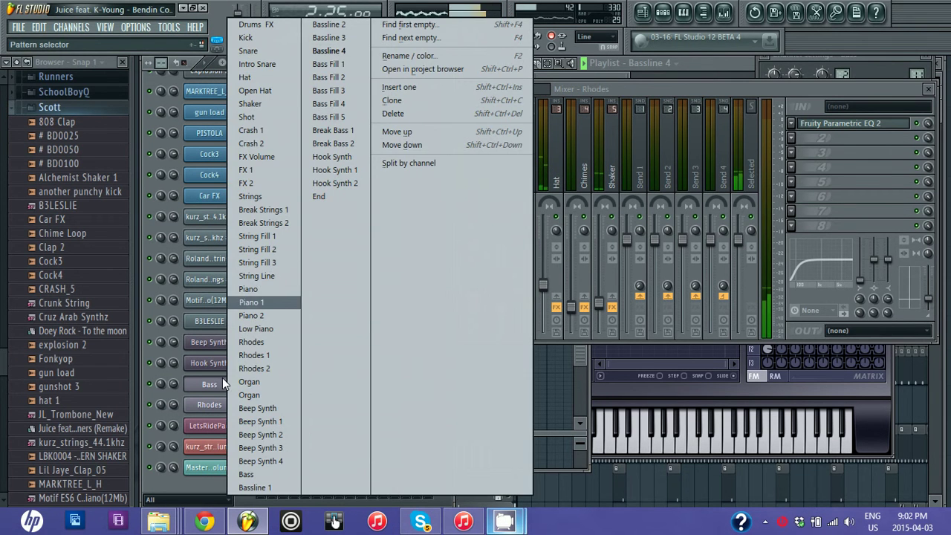
click(251, 368)
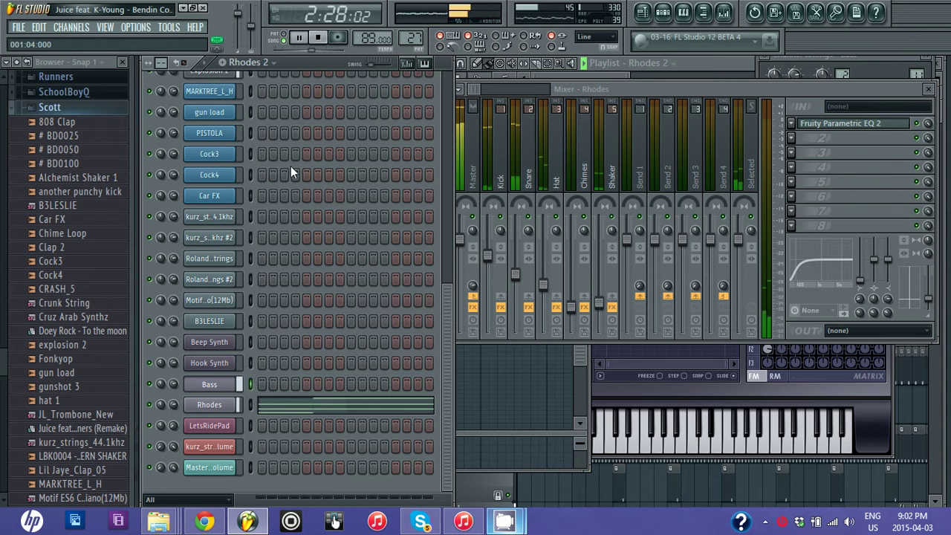
Show the Rhodes 1 pattern in the channel rack and return to the Rhodes 2 pattern.
click(251, 63)
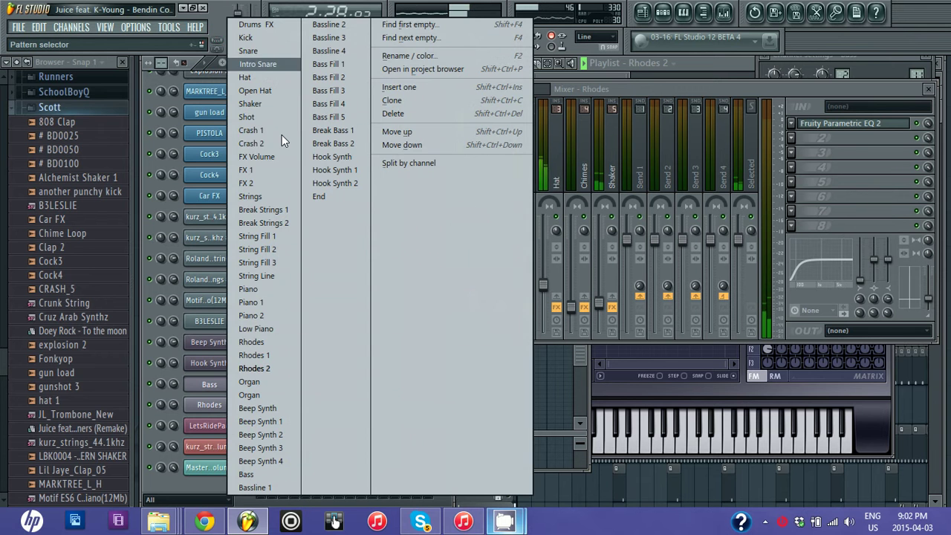
click(258, 356)
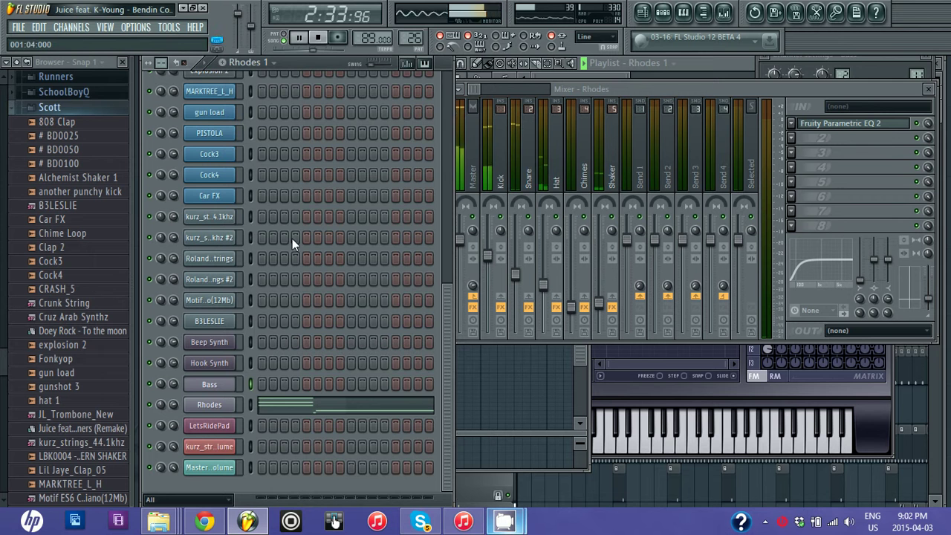
click(247, 65)
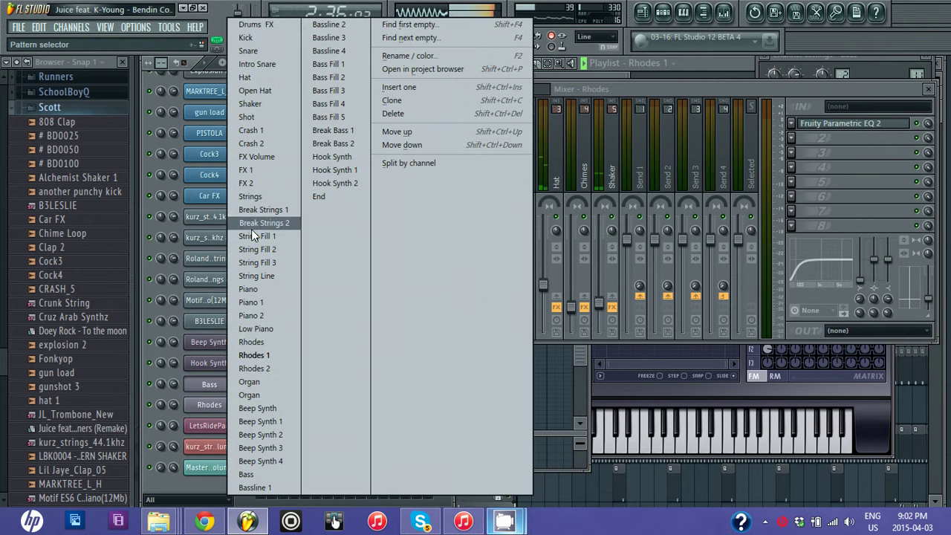
click(254, 369)
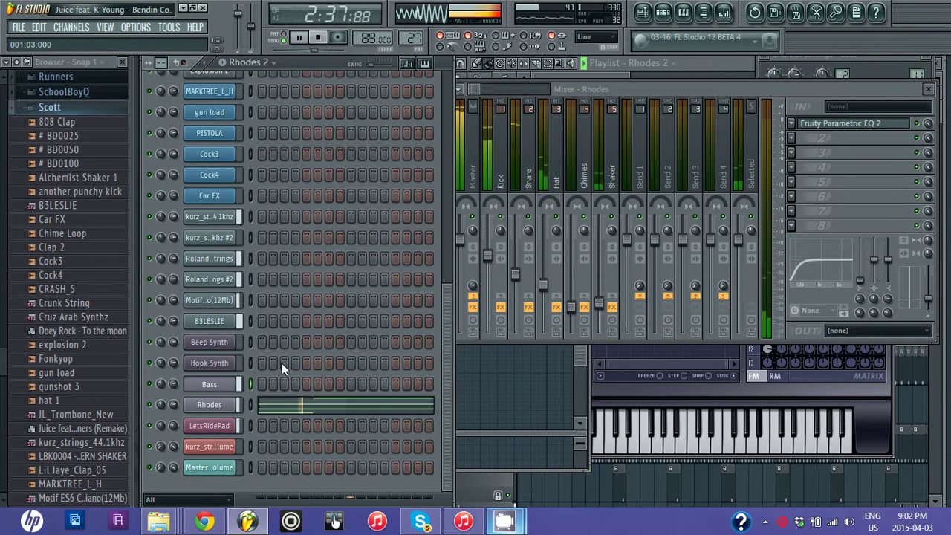
Switch to the Organ pattern and examine its B3LESLIE notes in a maximized piano roll, restoring the window size when done.
click(248, 64)
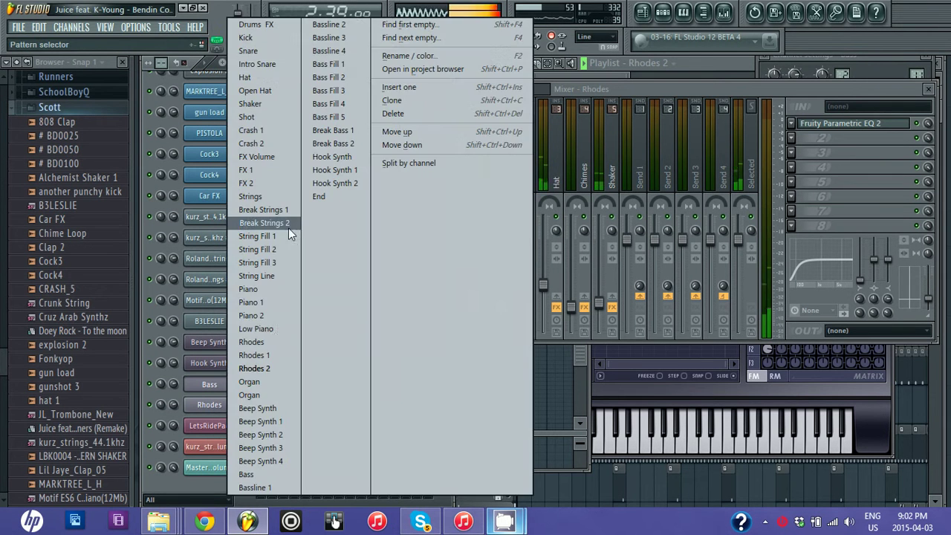
click(265, 382)
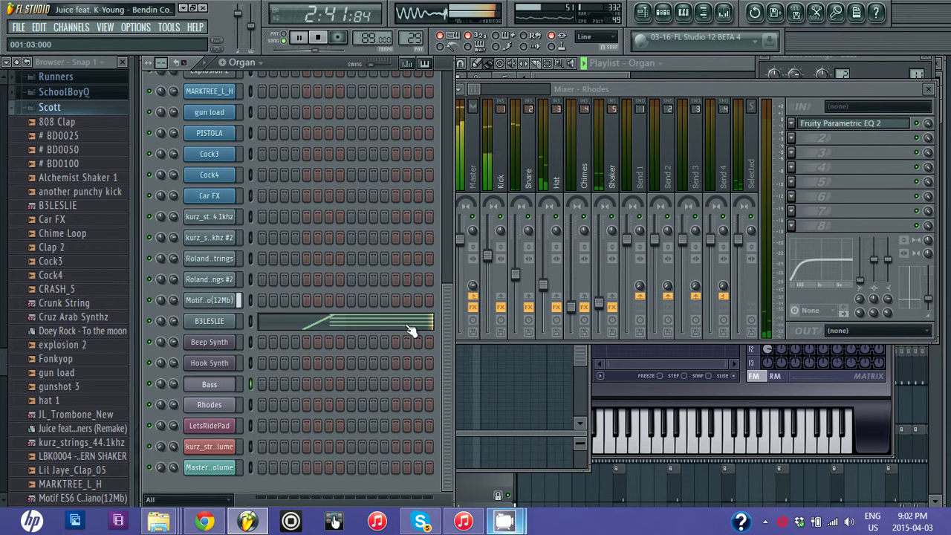
click(393, 323)
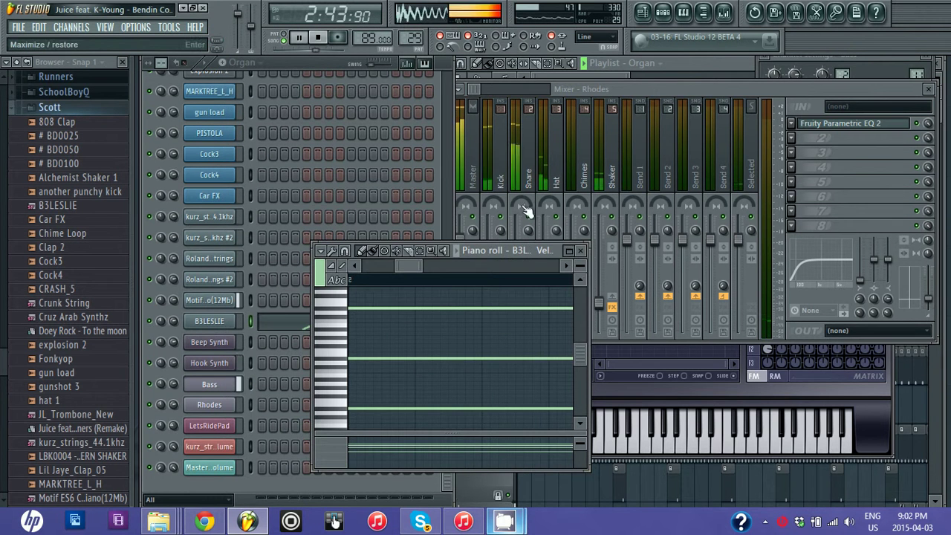
double_click(461, 251)
drag(410, 74, 813, 110)
drag(674, 74, 242, 60)
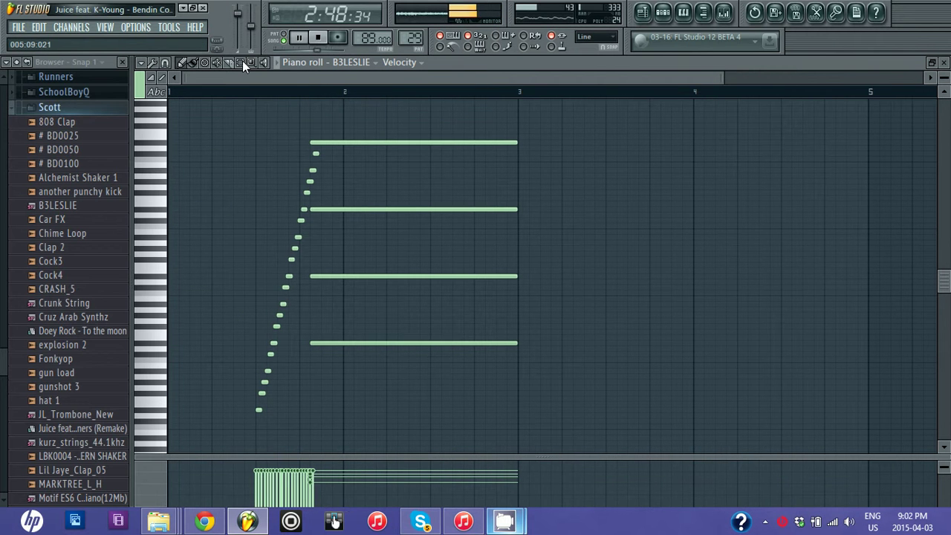
click(165, 92)
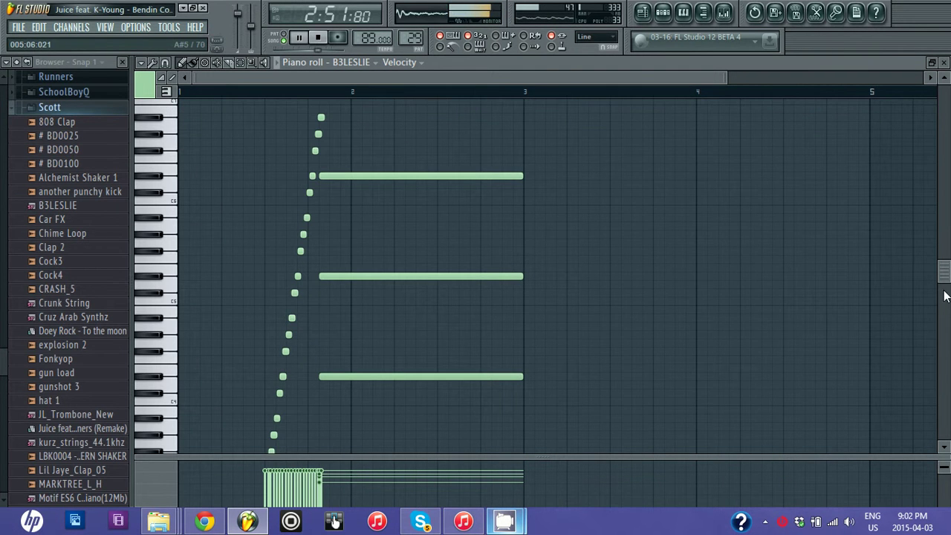
mouse_move(945, 274)
mouse_down()
mouse_move(943, 293)
mouse_move(944, 257)
mouse_move(944, 290)
mouse_up()
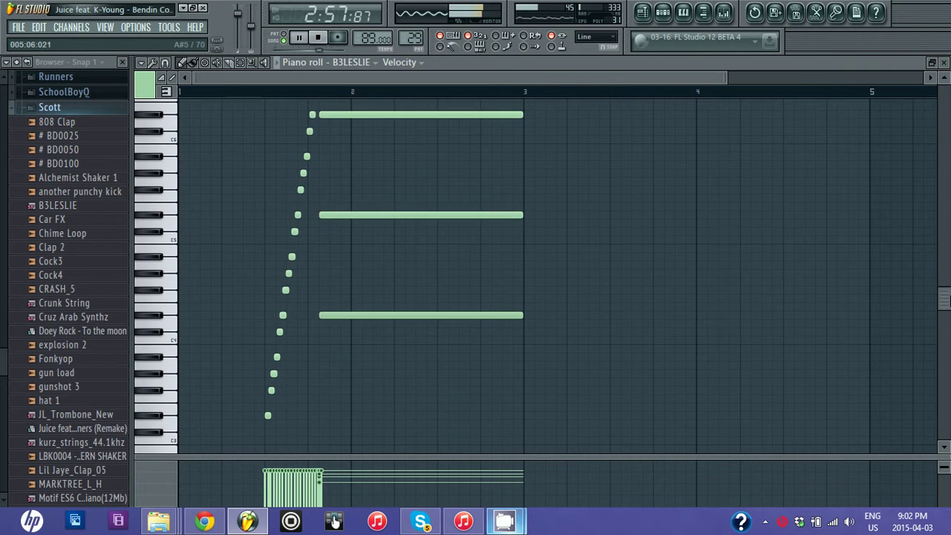
click(932, 62)
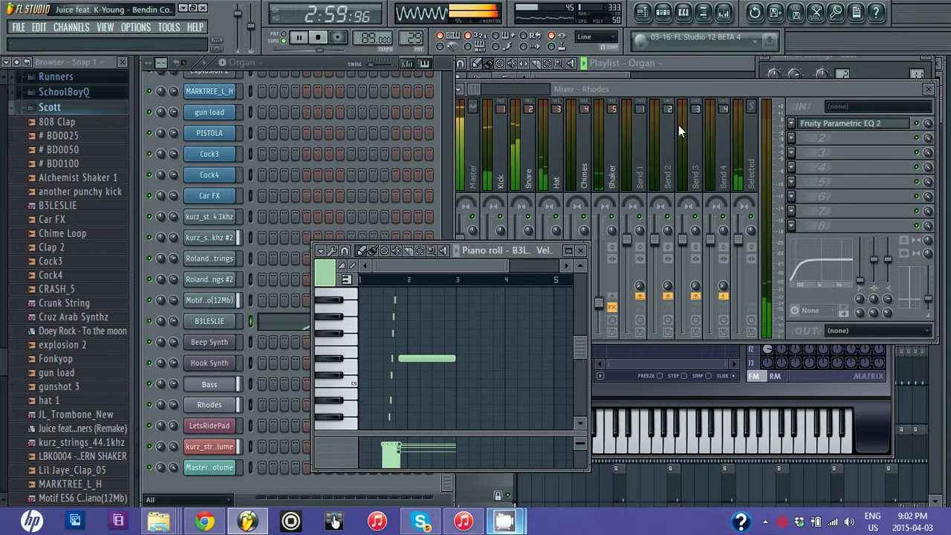
Switch to the Break Strings 1 pattern and look through its channels in the channel rack.
click(239, 63)
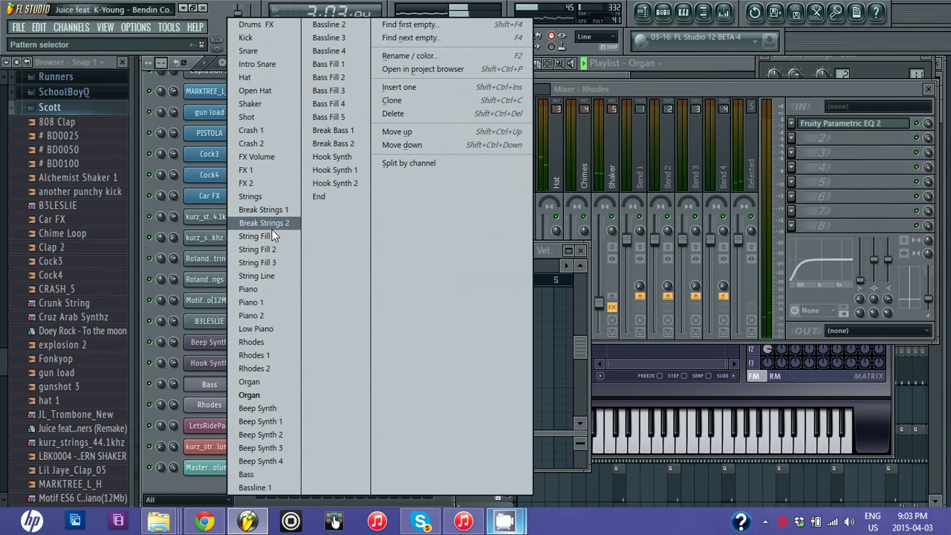
click(268, 210)
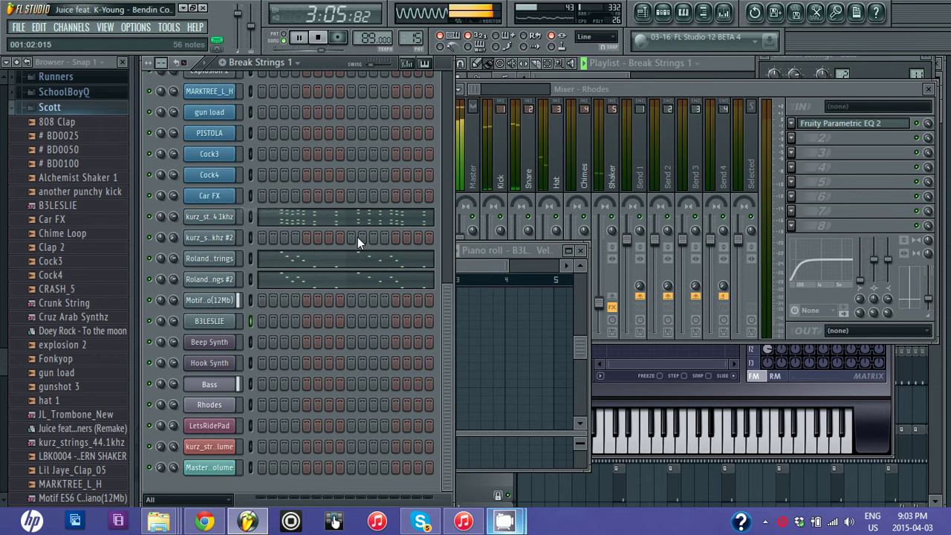
drag(451, 326, 450, 85)
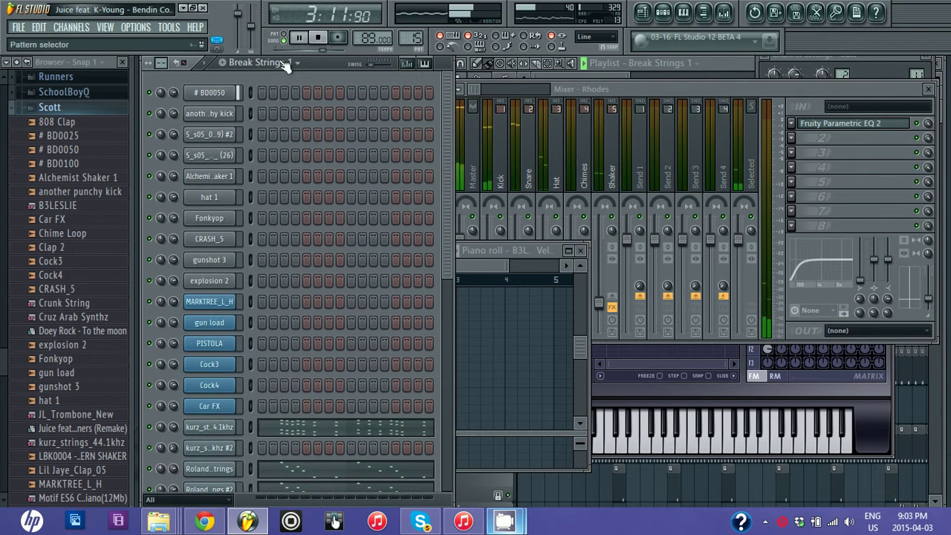
Switch to the Bass pattern and on to Hook Synth 1, and bring the Hook Synth channel's notes into view.
click(284, 63)
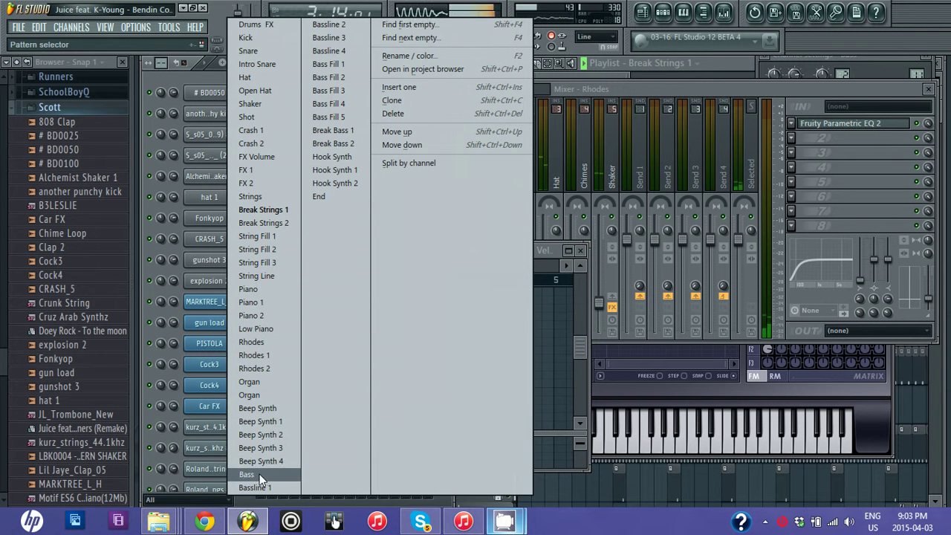
click(259, 474)
click(282, 64)
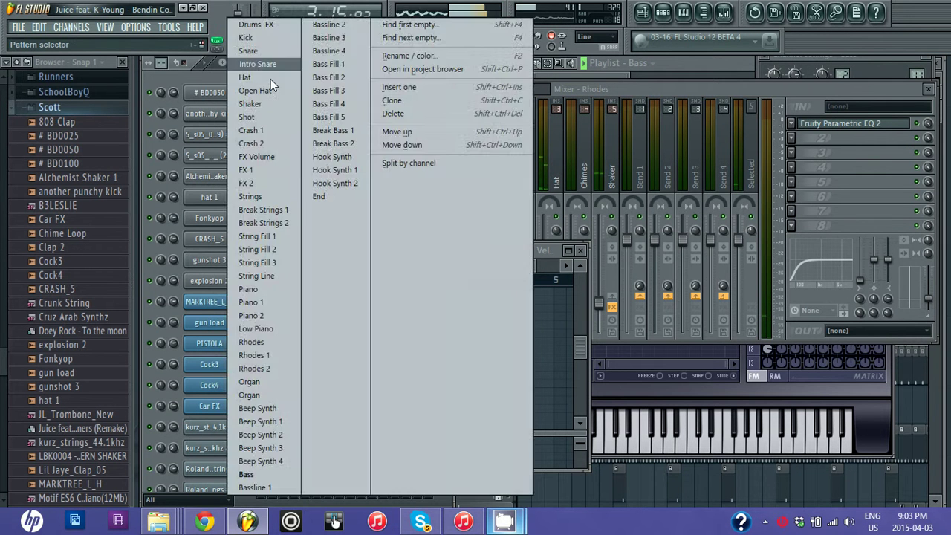
click(343, 169)
scroll(444, 299, down, 3)
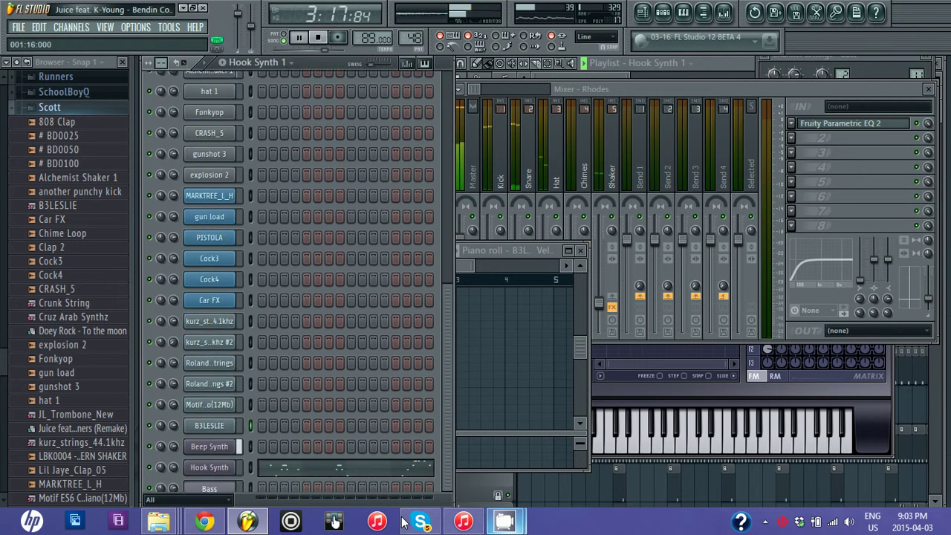
scroll(414, 427, down, 3)
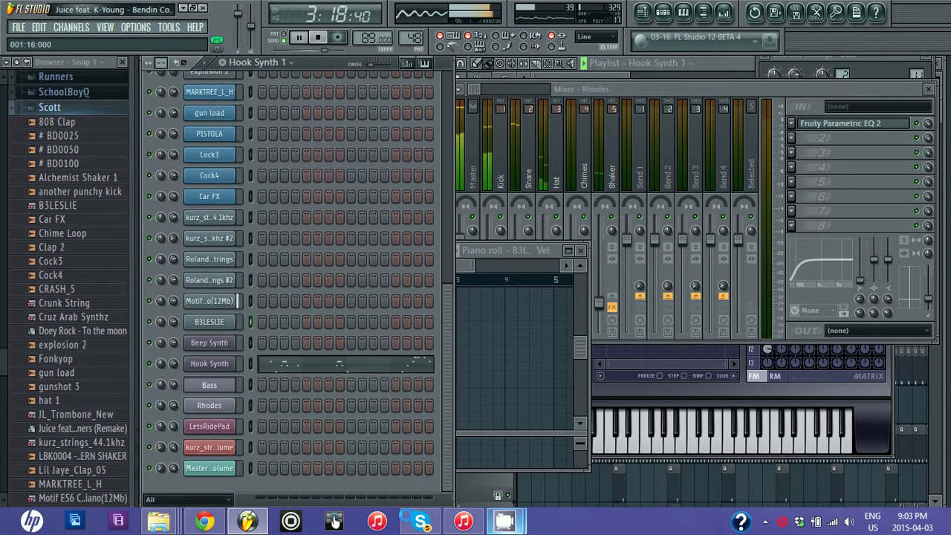
Maximize the playlist and examine the clips around the Hook and Outro sections across all tracks.
click(591, 75)
scroll(834, 106, right, 5)
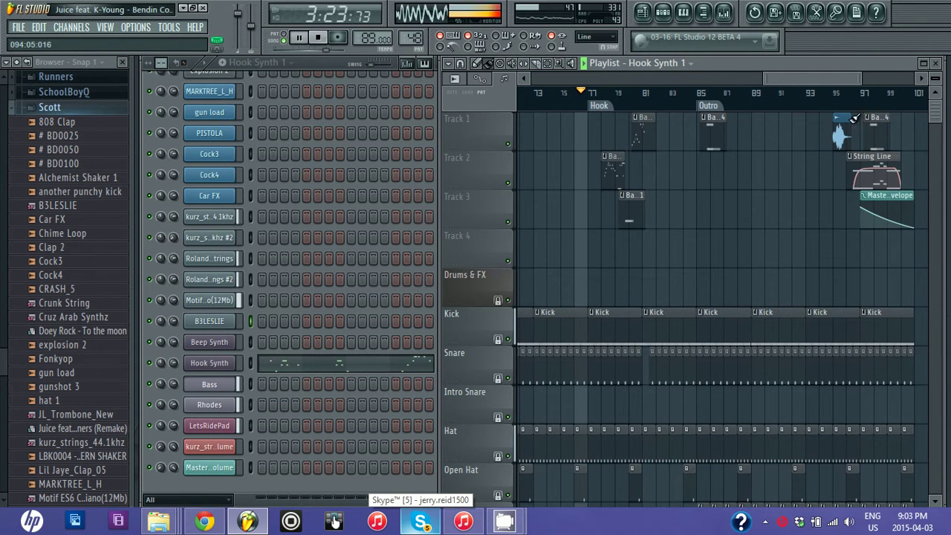
click(932, 64)
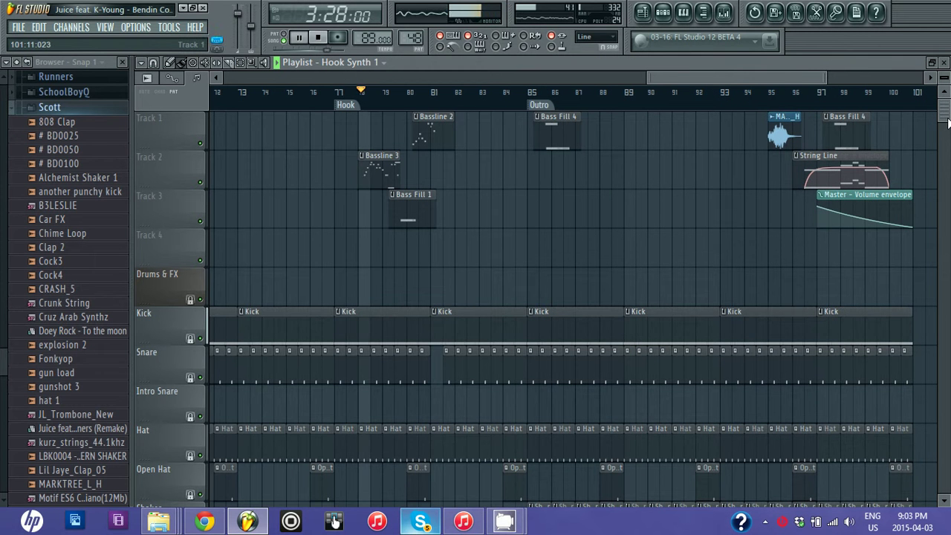
drag(947, 122, 945, 312)
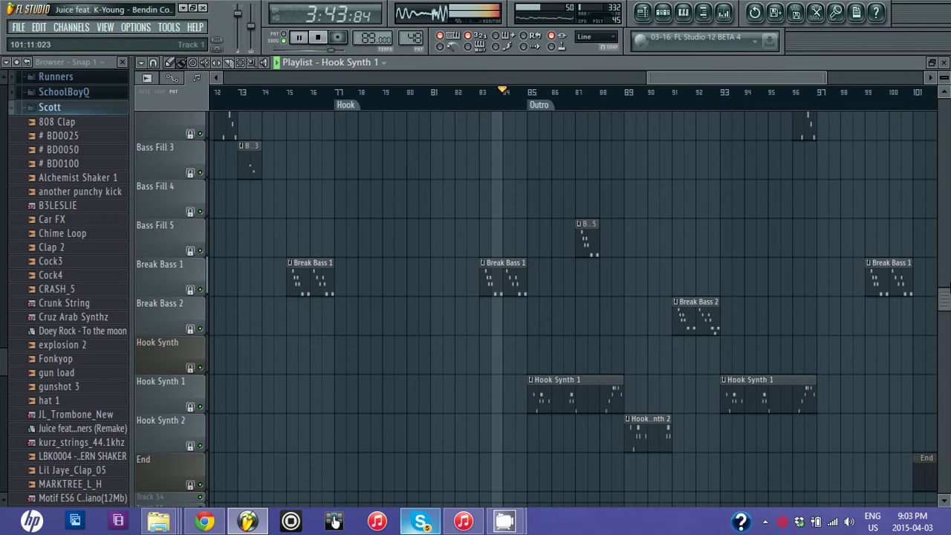
scroll(535, 309, up, 8)
scroll(534, 309, up, 8)
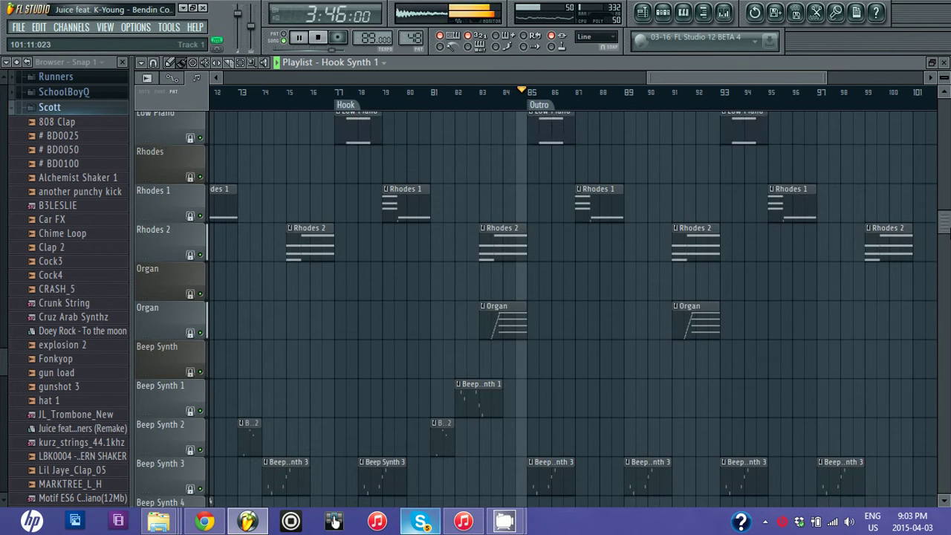
scroll(535, 309, up, 10)
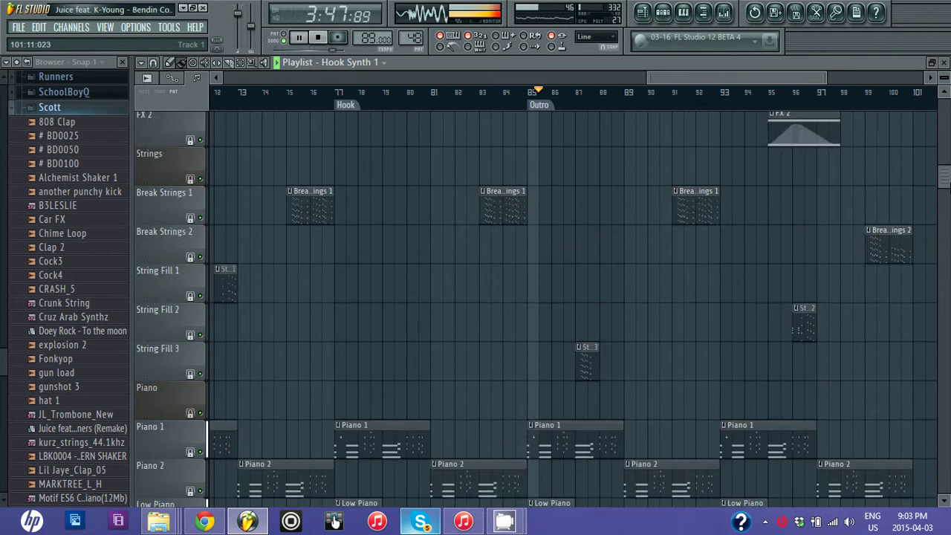
scroll(535, 309, down, 6)
drag(943, 182, 944, 111)
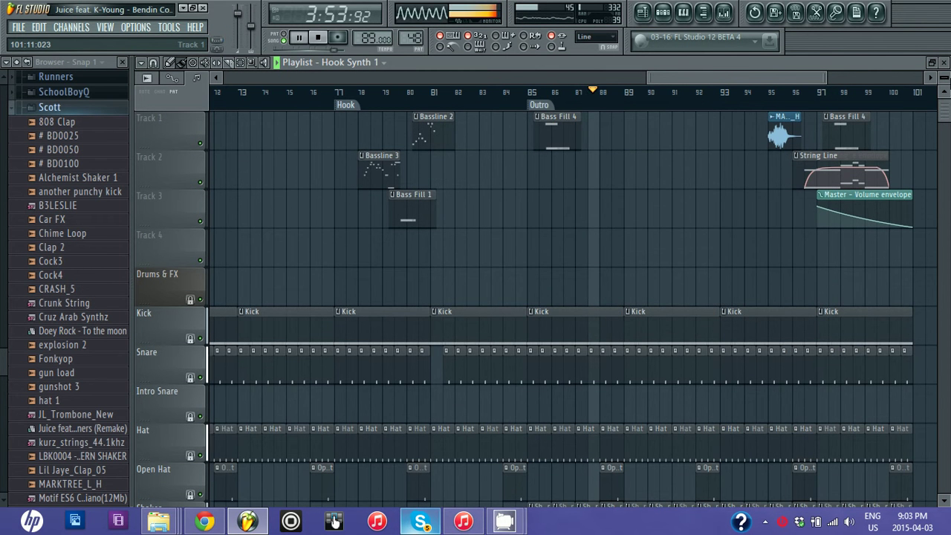
Follow playback to the end of the arrangement in the playlist and stop it with the song position at bar 84.
drag(779, 72, 805, 72)
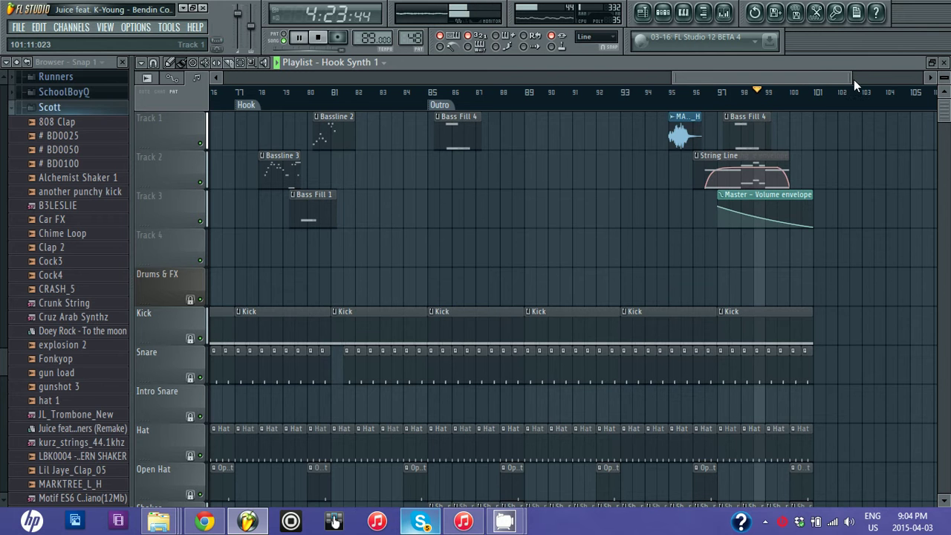
drag(852, 78, 901, 78)
drag(943, 111, 943, 78)
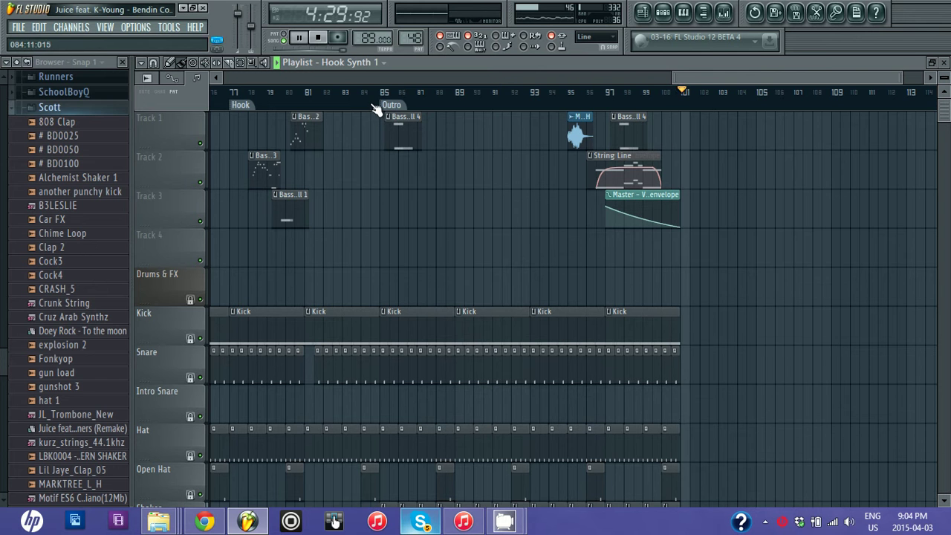
key(space)
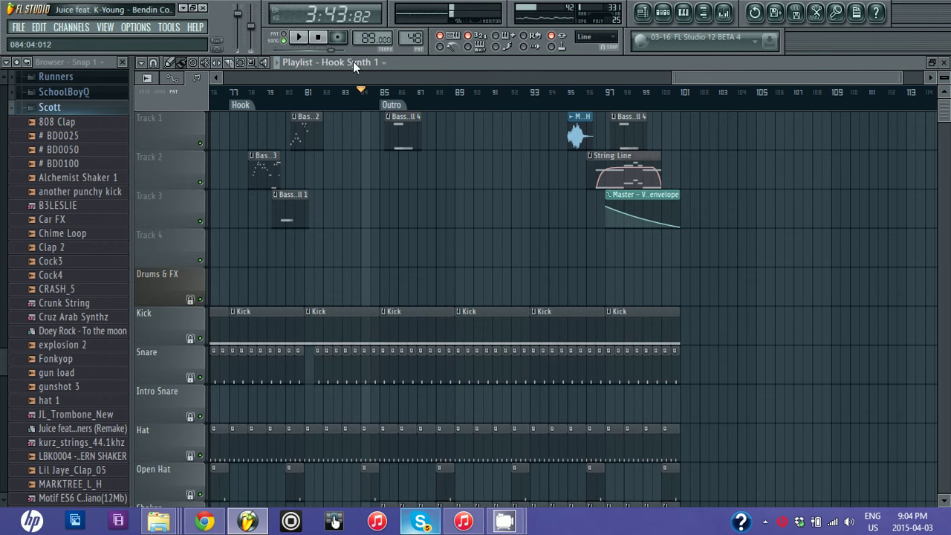
Show all patterns and channels in the Project Picker and select the Bassline 2 pattern.
key(F8)
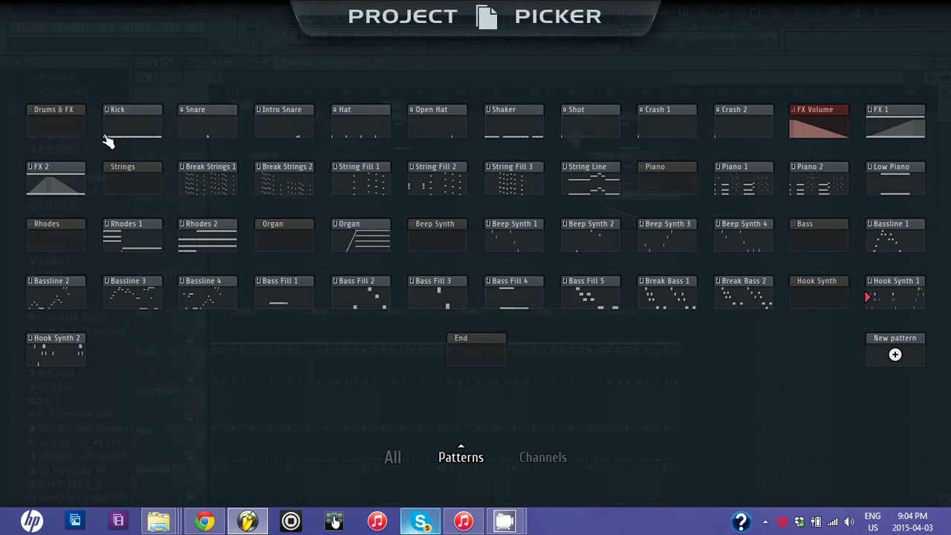
click(392, 457)
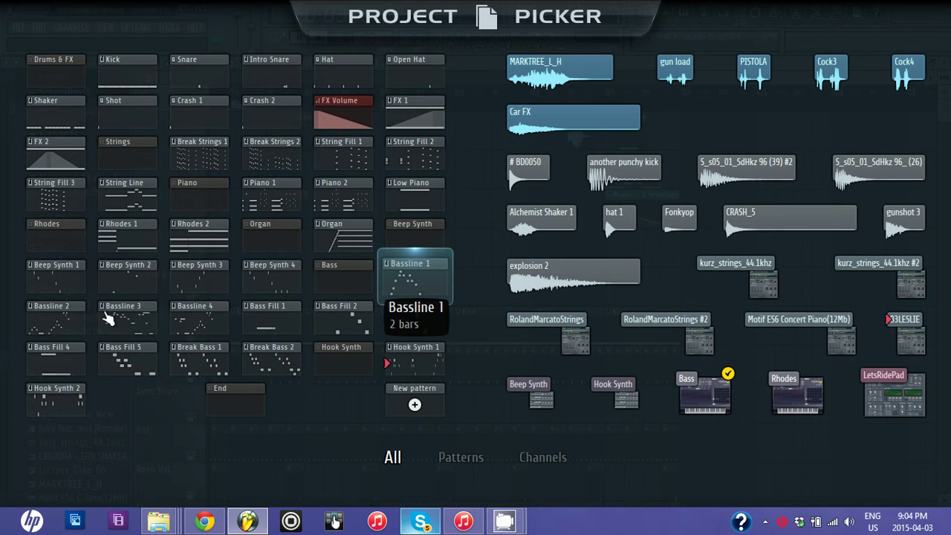
click(73, 322)
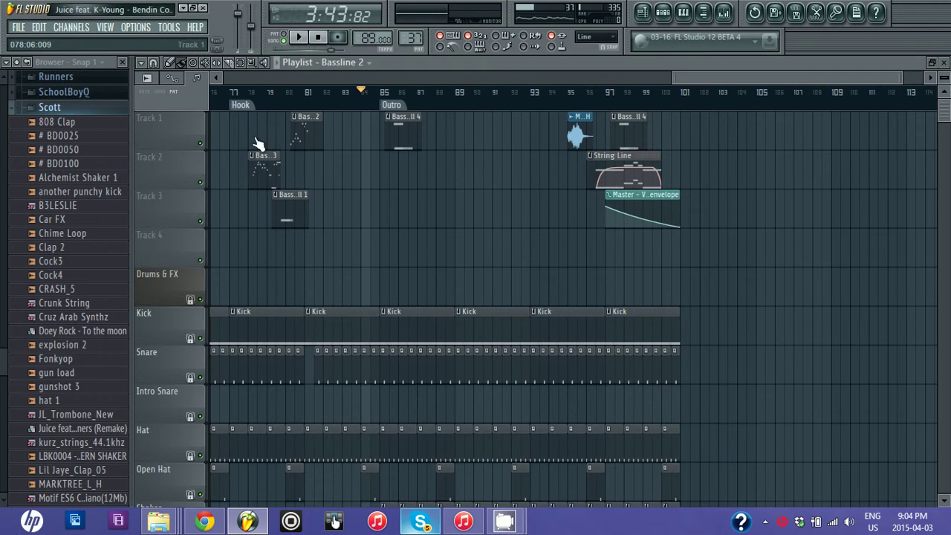
Reopen the Project Picker, review all of the project's patterns and channels, and close it.
click(346, 62)
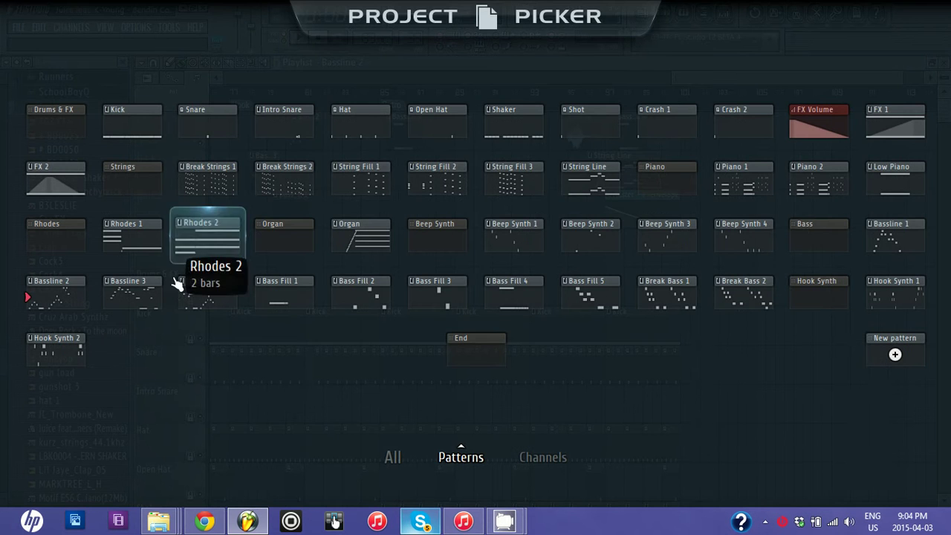
click(392, 457)
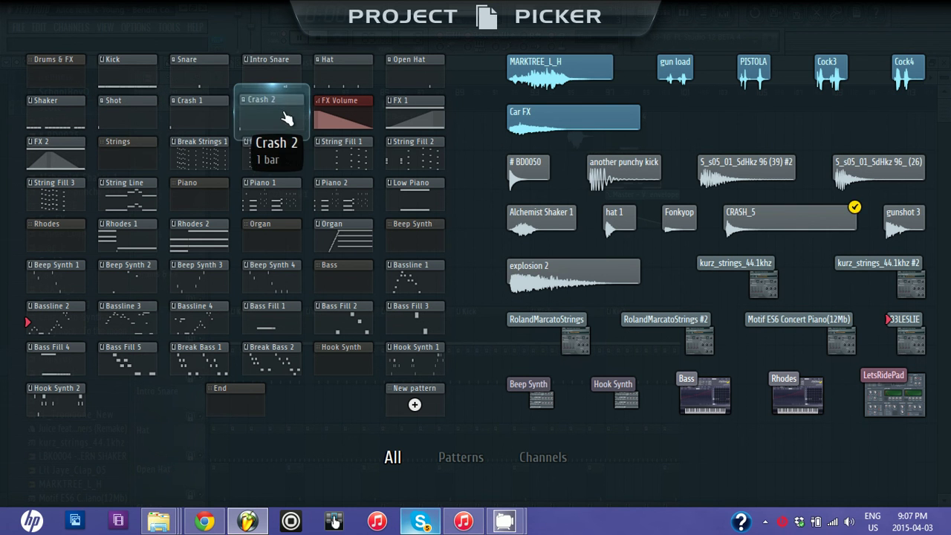
key(alt+p)
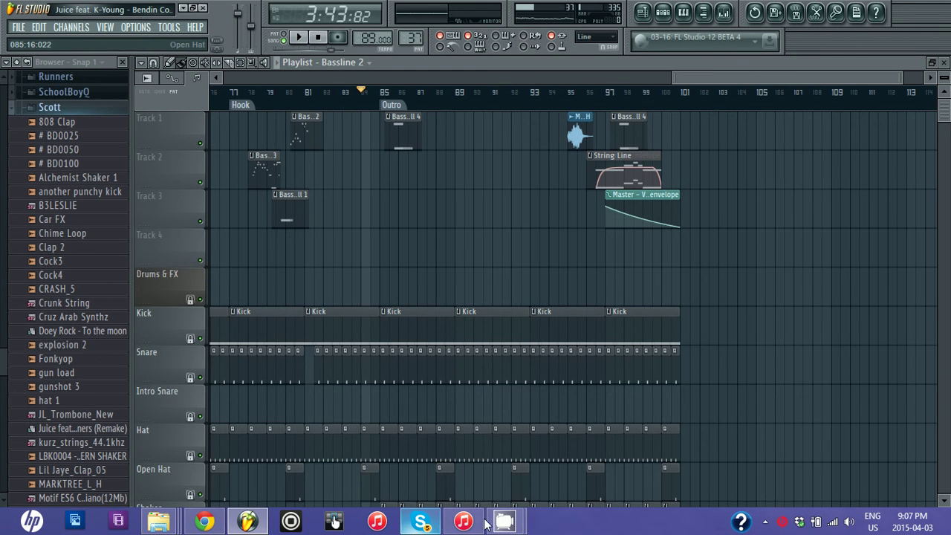
mouse_move(505, 522)
click(421, 457)
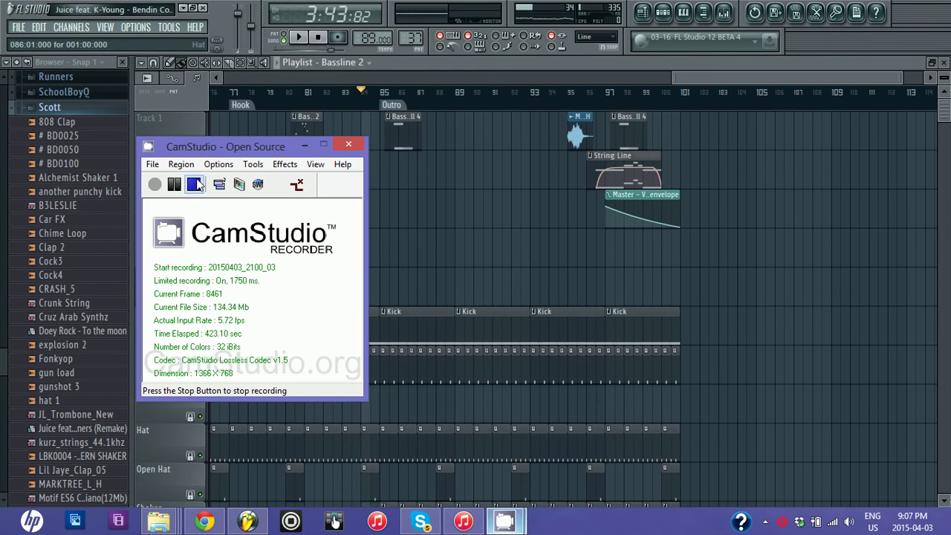